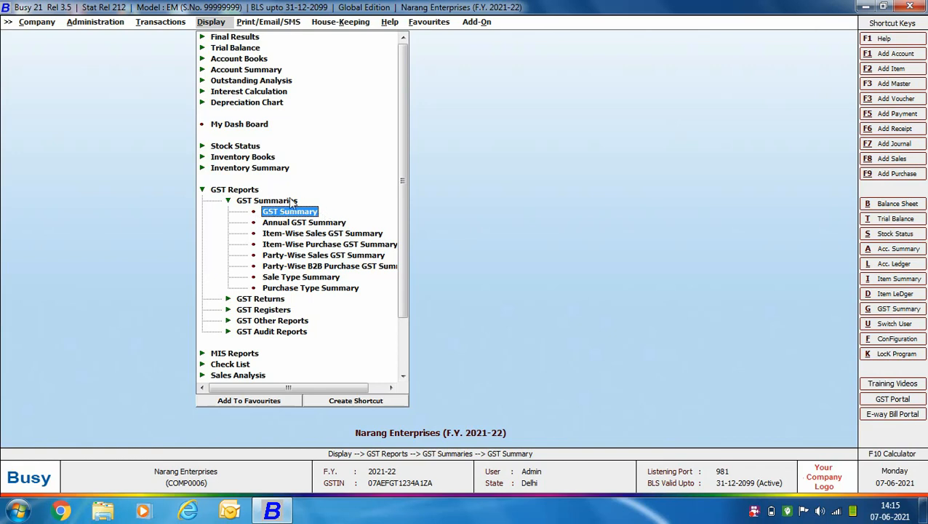
# - Generate the GST Summary for 01-04-2021 to 31-05-2021 by voucher date, without tax-rate bifurcation or monthly ITC tagging, applying the new set-off rule
pyautogui.doubleClick(296, 214)
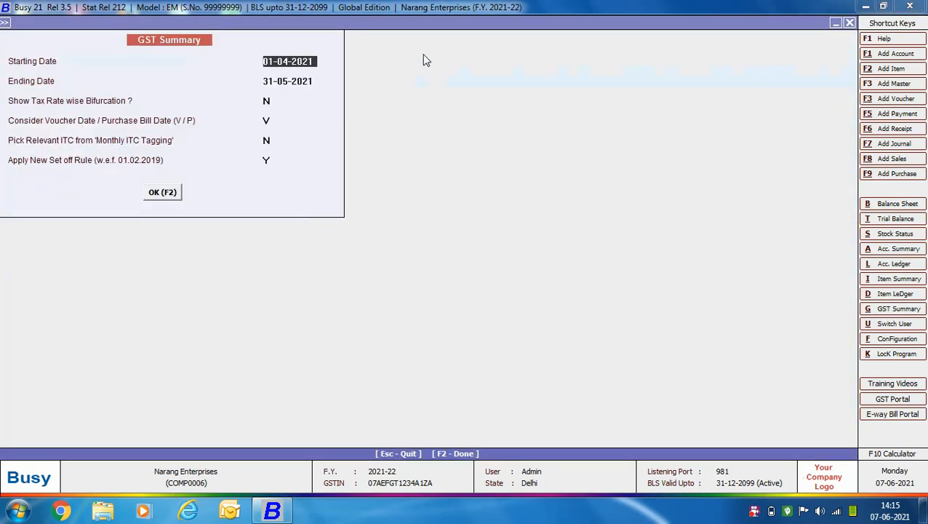
pyautogui.press('Return')
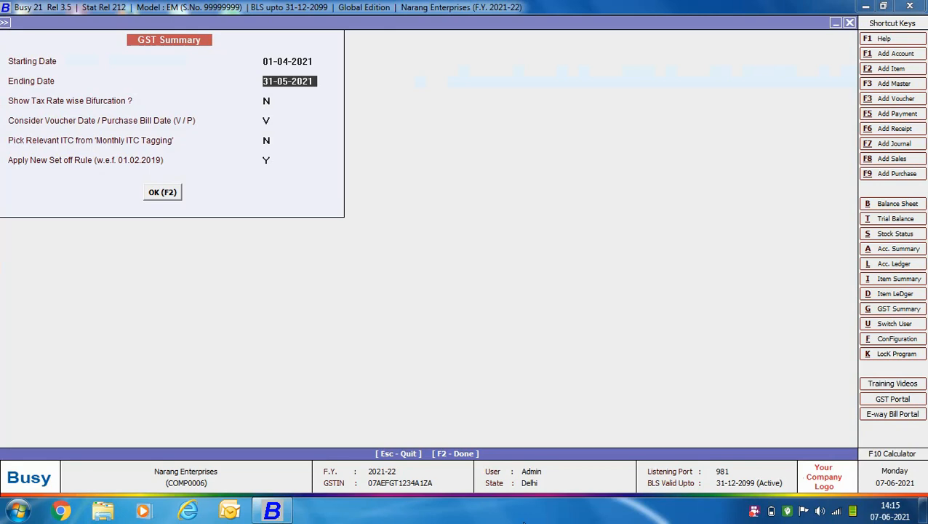
pyautogui.press('Return')
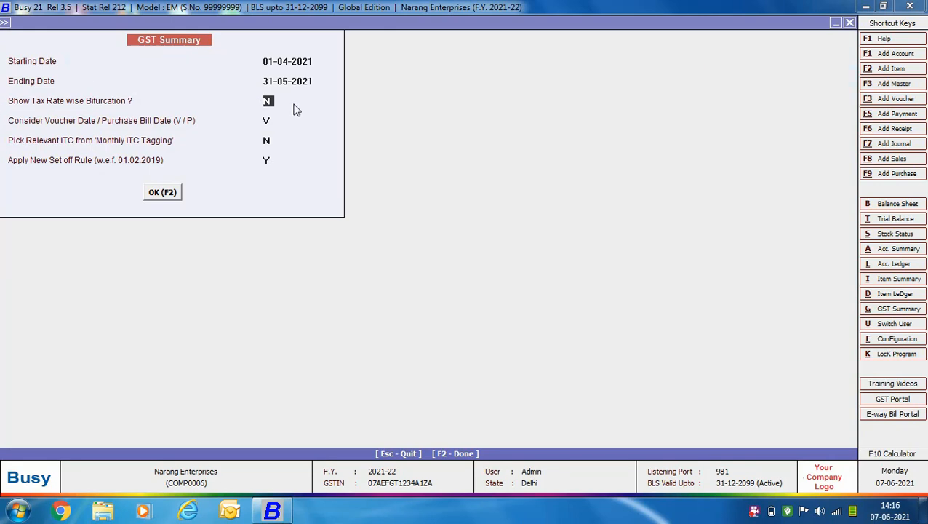
pyautogui.press('Return')
pyautogui.press('Return')
pyautogui.press('Return')
pyautogui.click(165, 194)
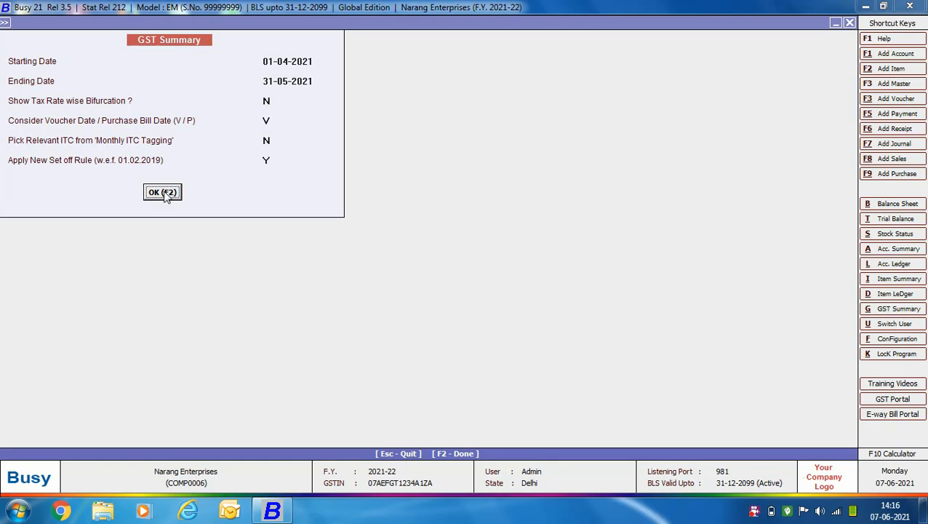
pyautogui.click(164, 193)
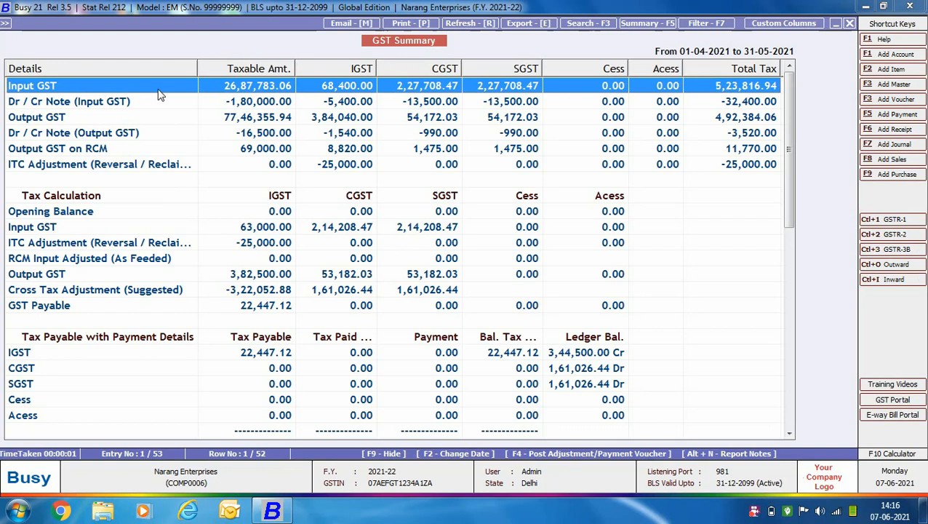
# - Inspect the tax-rate breakdowns behind Input GST and Dr / Cr Note (Input GST), returning to the summary after each
pyautogui.doubleClick(776, 87)
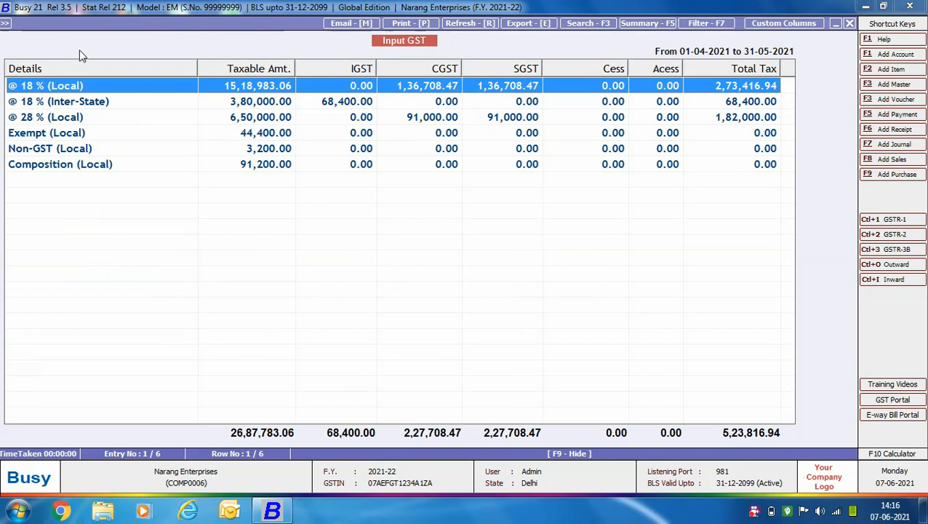
pyautogui.press('Escape')
pyautogui.press('Down')
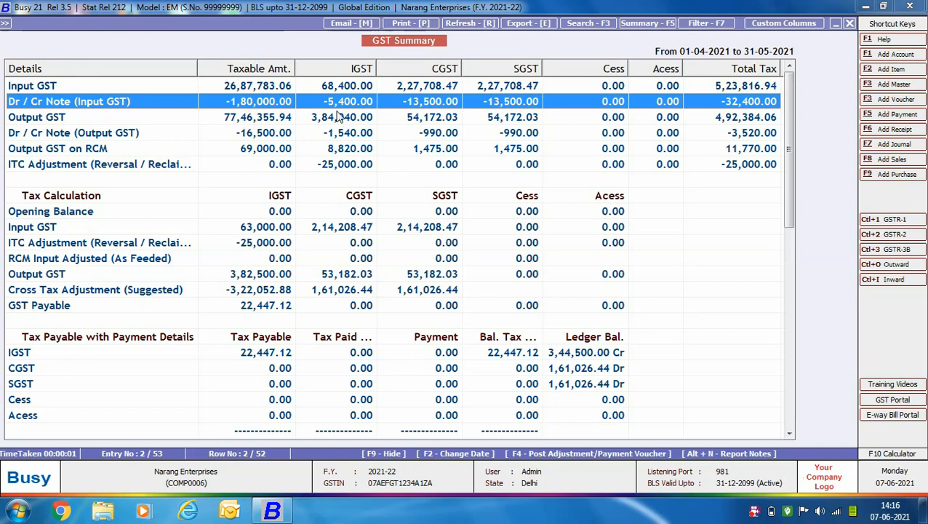
pyautogui.doubleClick(770, 106)
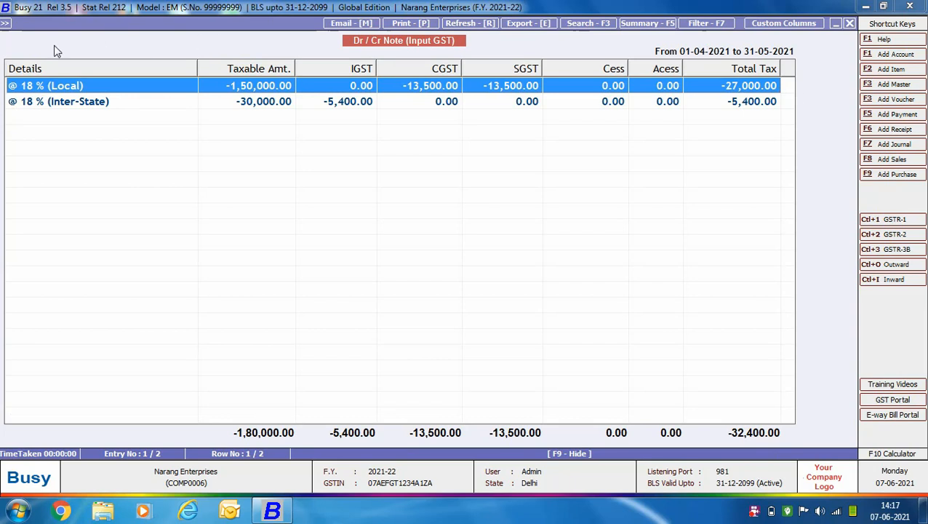
pyautogui.press('Escape')
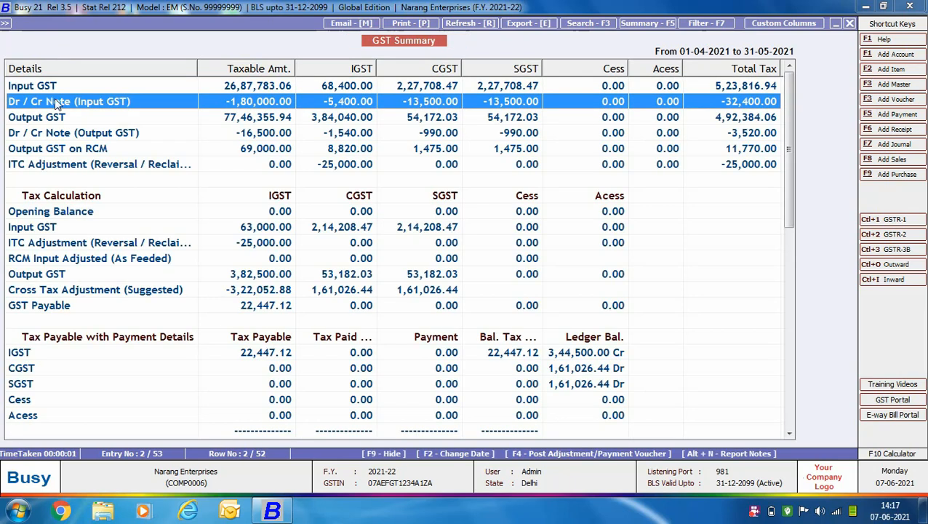
# - Review the Output GST, Dr / Cr Note (Output GST) and Output GST on RCM rows of the summary
pyautogui.click(56, 117)
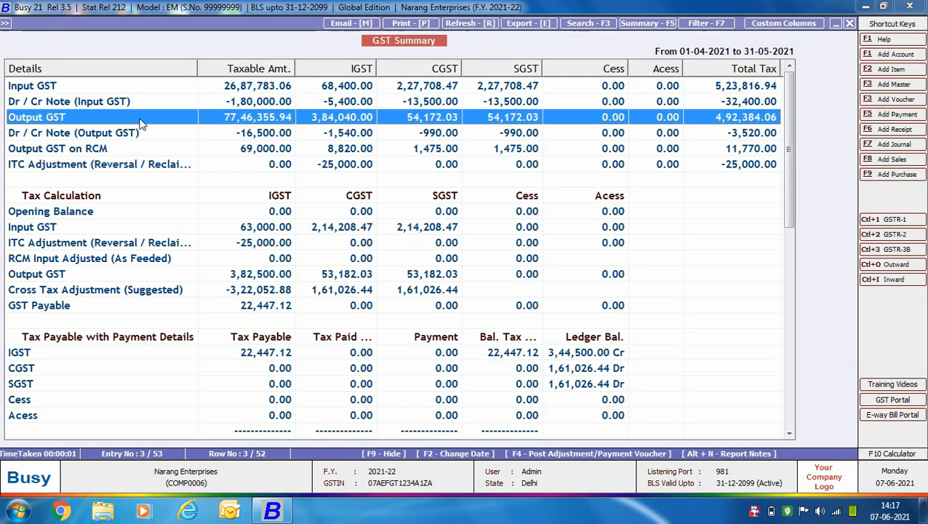
pyautogui.click(60, 131)
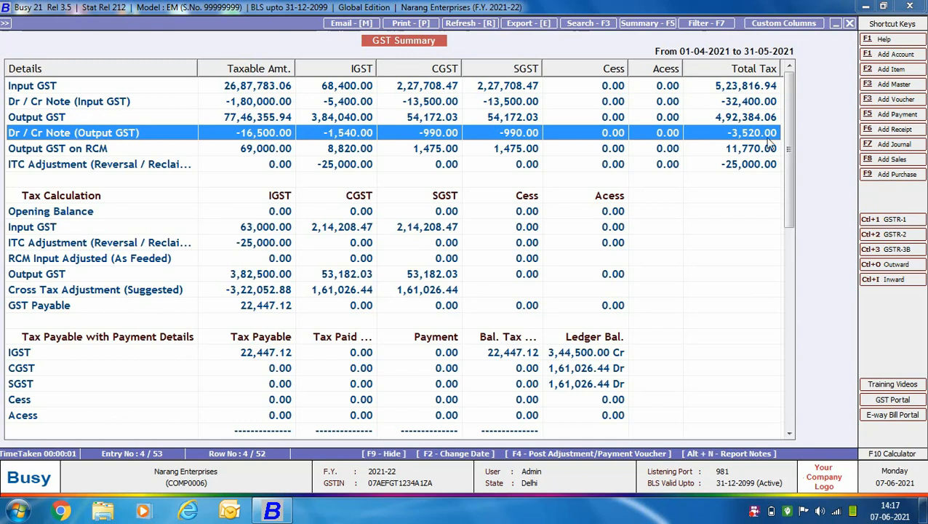
pyautogui.click(9, 149)
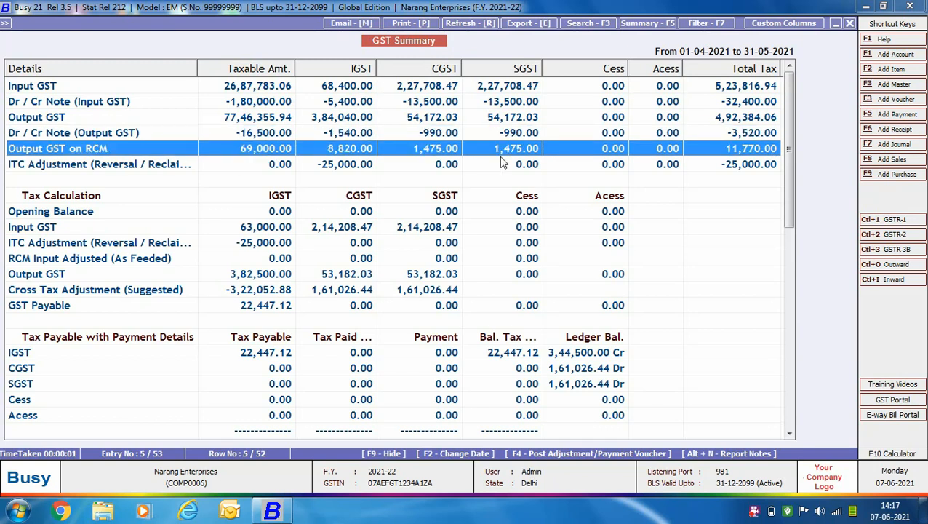
# - Trace the ITC Adjustment row through Rule 37(2) to its journal voucher, then return to the GST Summary
pyautogui.press('Down')
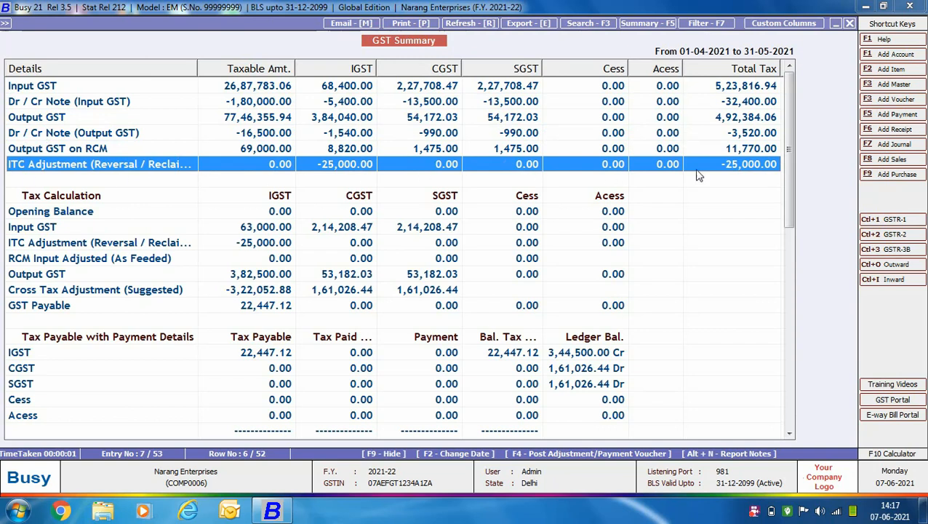
pyautogui.press('Return')
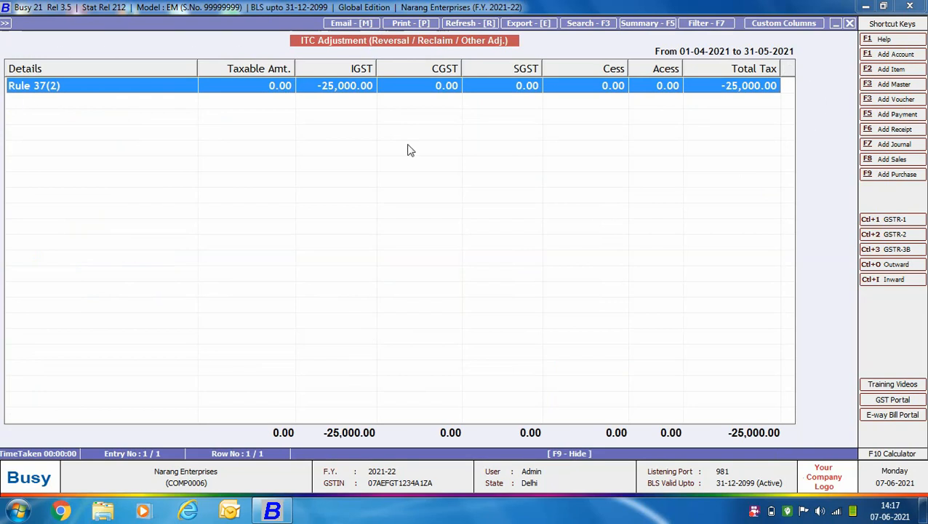
pyautogui.press('Return')
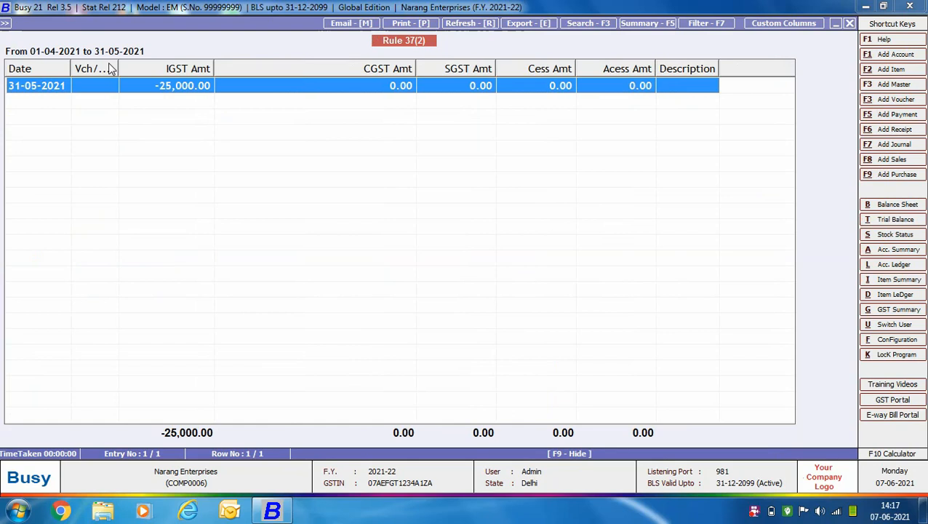
pyautogui.press('Return')
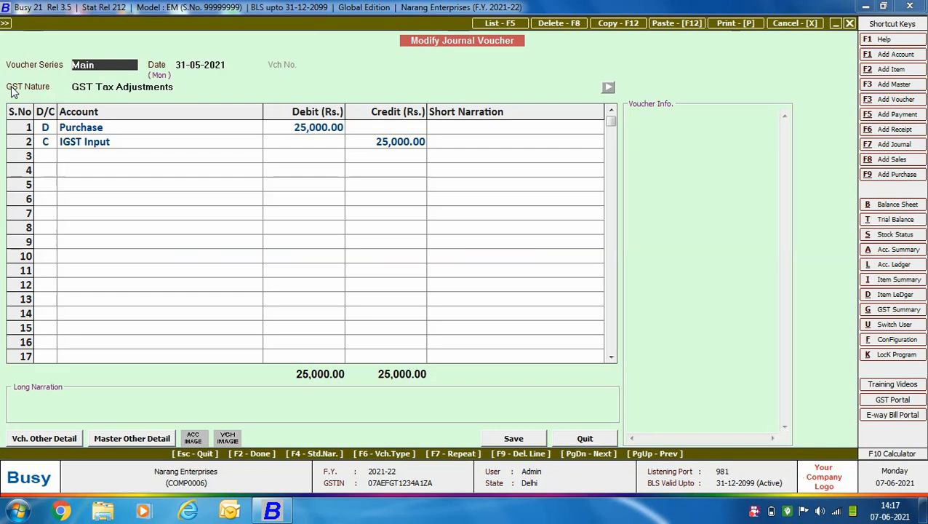
pyautogui.press('Escape')
pyautogui.press('Escape')
pyautogui.press('Escape')
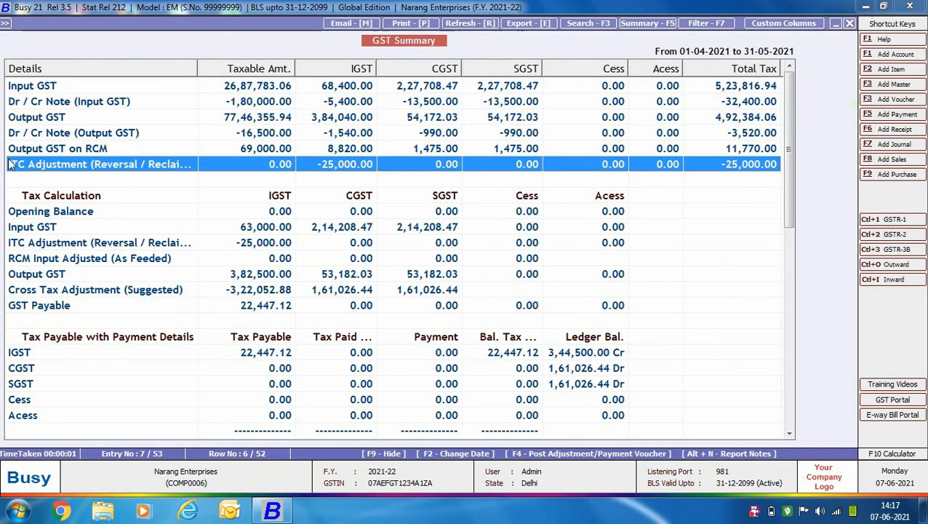
# - Examine the Tax Calculation section row by row, from Opening Balance through Cross Tax Adjustment (Suggested) to GST Payable
pyautogui.press('Down')
pyautogui.press('Down')
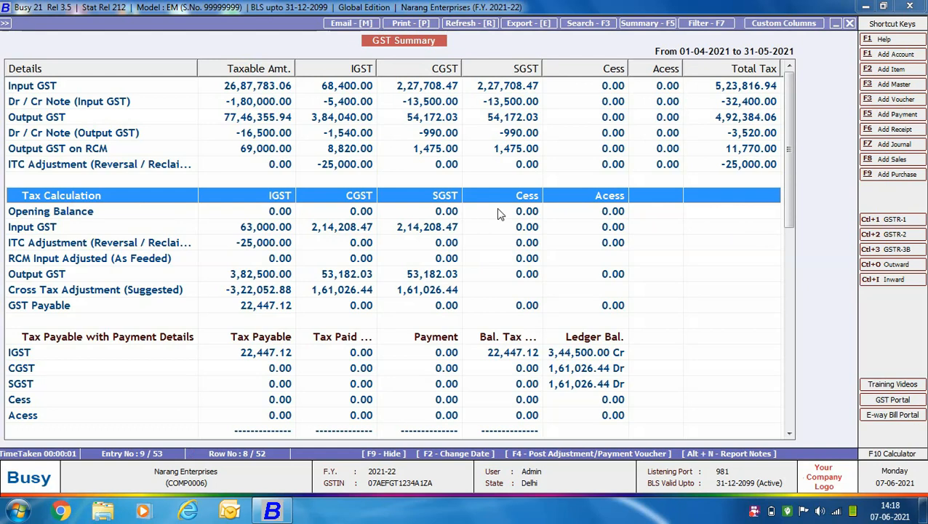
pyautogui.click(502, 213)
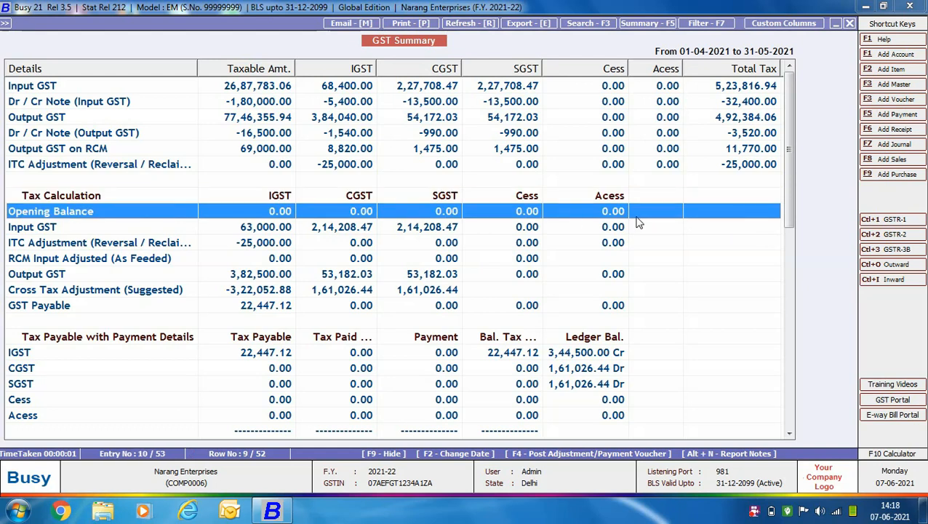
pyautogui.click(62, 230)
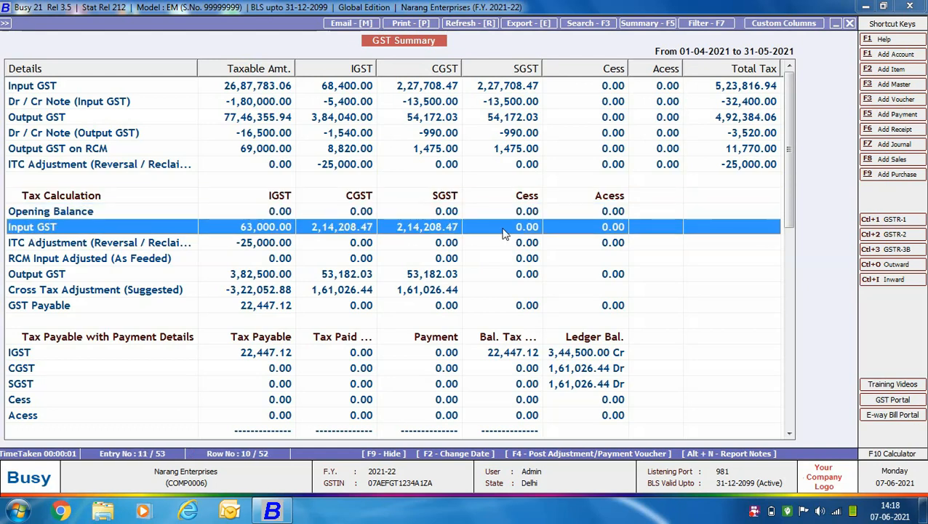
pyautogui.click(7, 243)
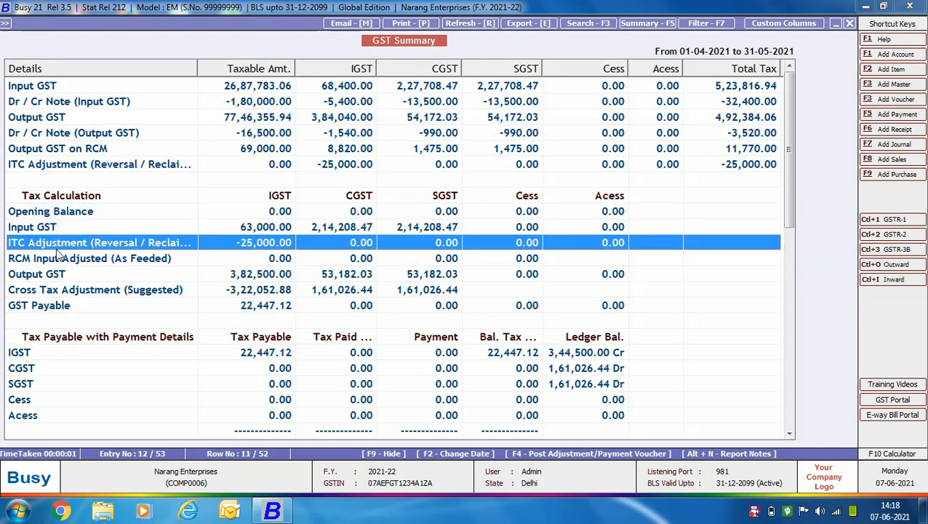
pyautogui.press('Down')
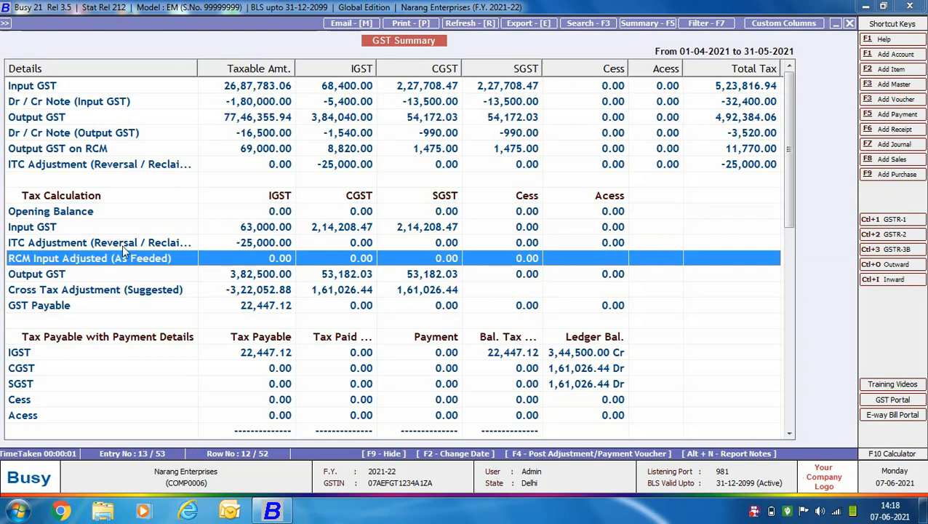
pyautogui.press('Down')
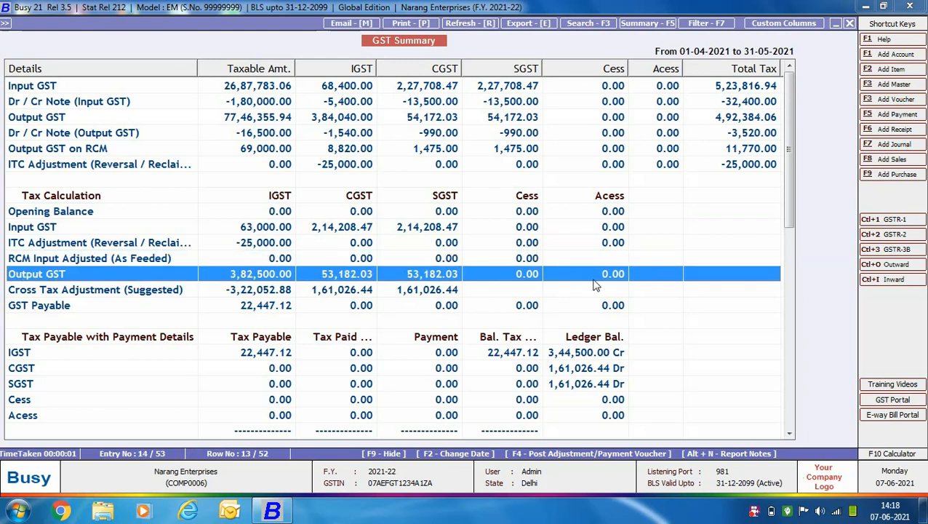
pyautogui.press('Down')
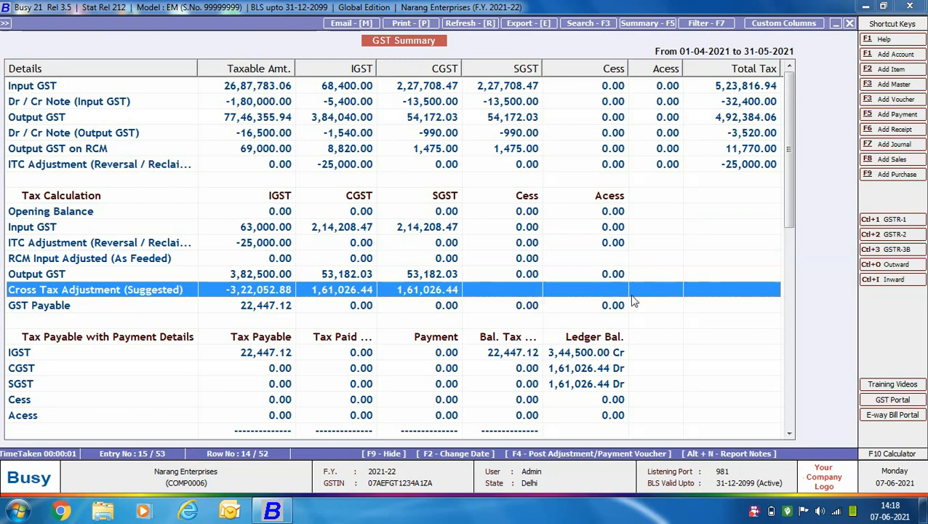
pyautogui.click(602, 302)
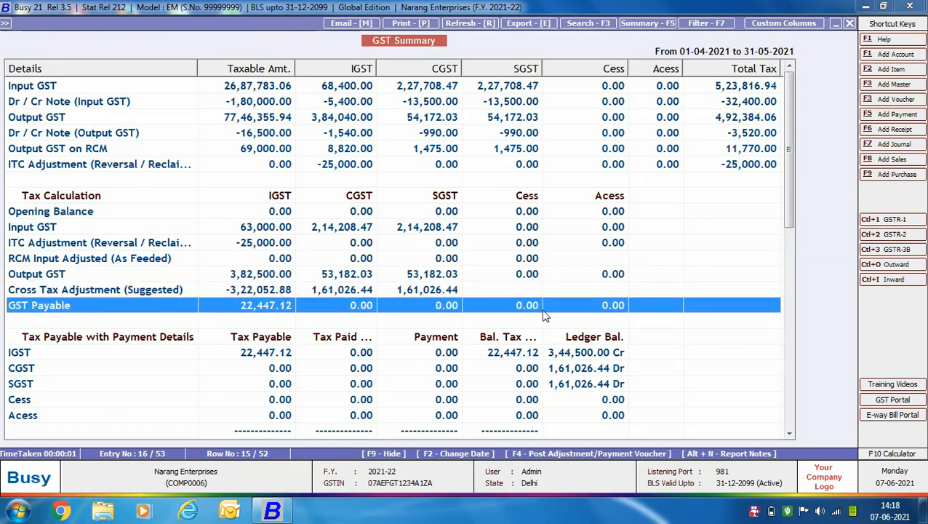
# - Examine the tax payable and payment details, the RCM liabilities, the suggested regular and RCM tax adjustments, and the TDS/TCS credit section
pyautogui.click(597, 336)
pyautogui.scroll(-1, 597, 334)
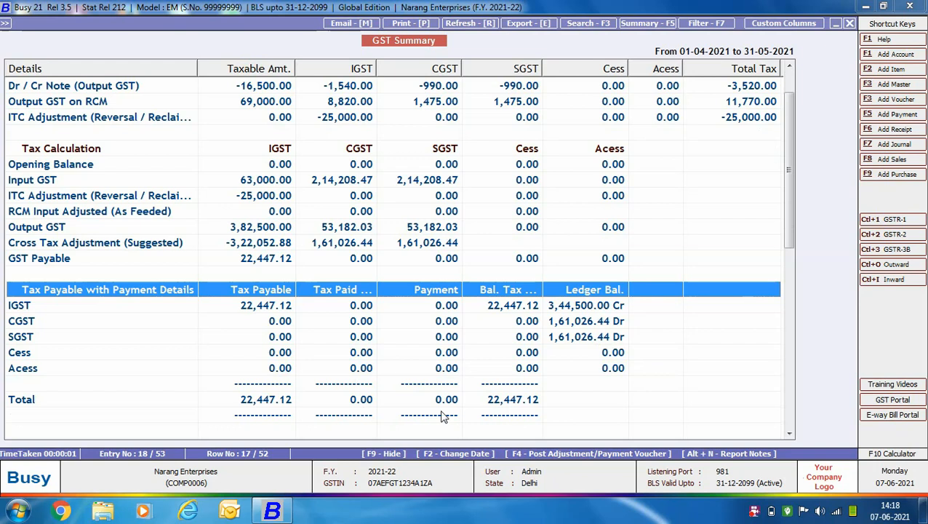
pyautogui.scroll(-3, 125, 305)
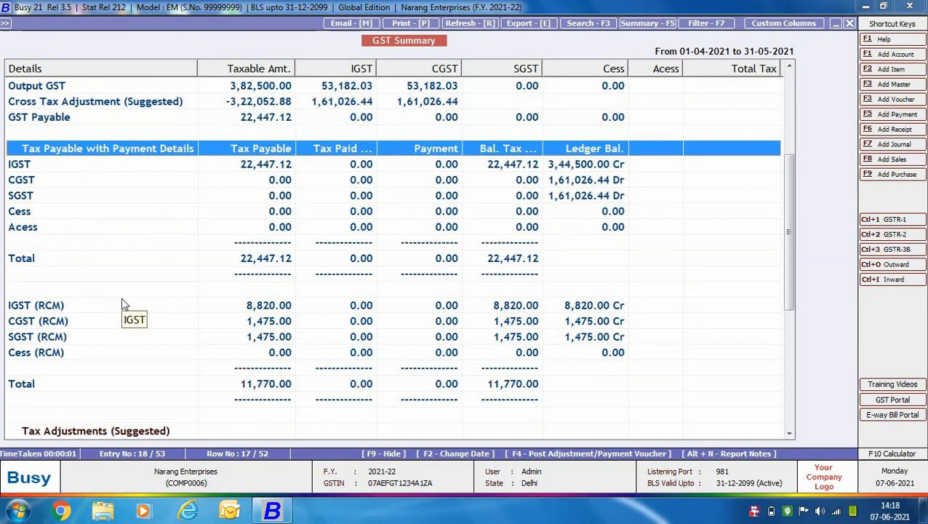
pyautogui.click(87, 311)
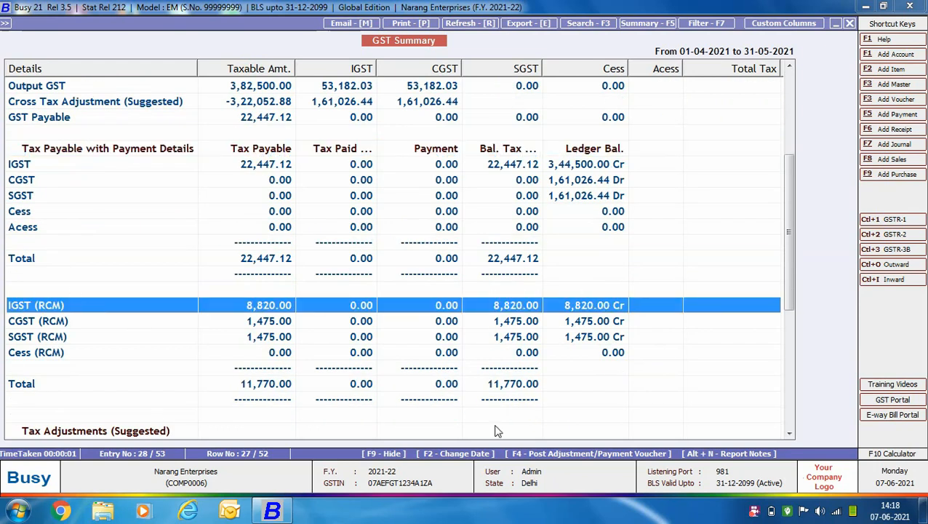
pyautogui.scroll(-3, 59, 323)
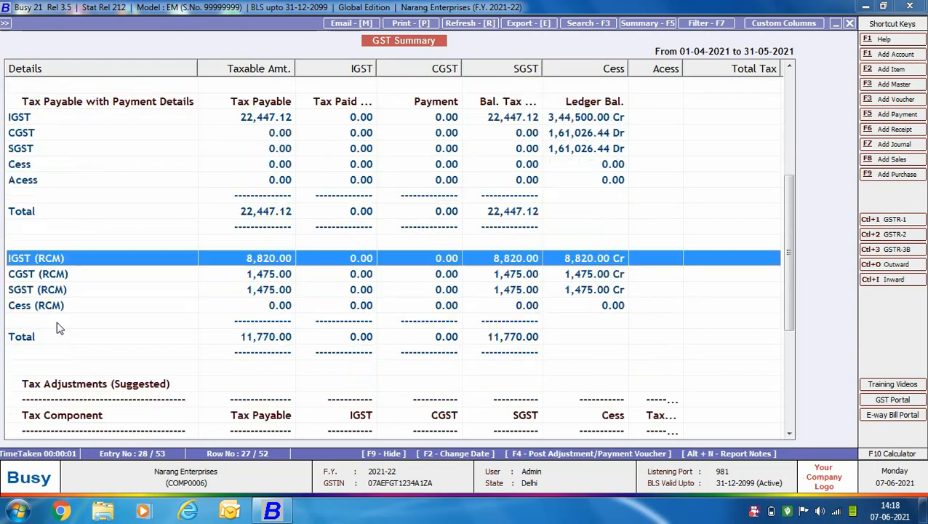
pyautogui.click(75, 293)
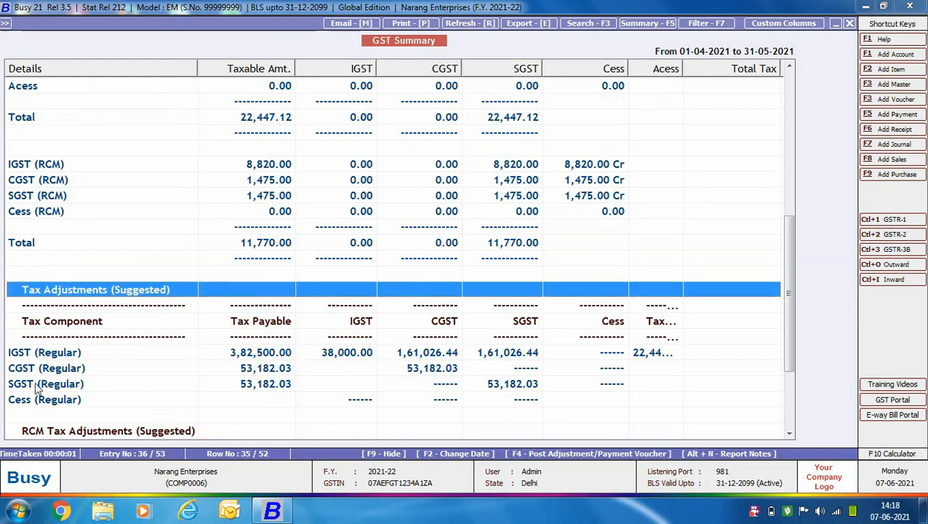
pyautogui.scroll(-2, 107, 302)
pyautogui.scroll(-1, 107, 302)
pyautogui.click(105, 314)
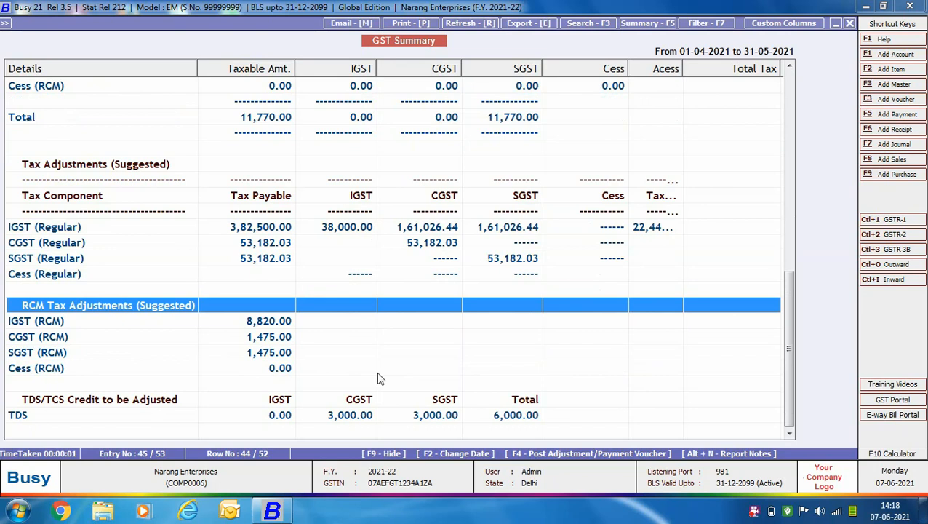
pyautogui.click(82, 400)
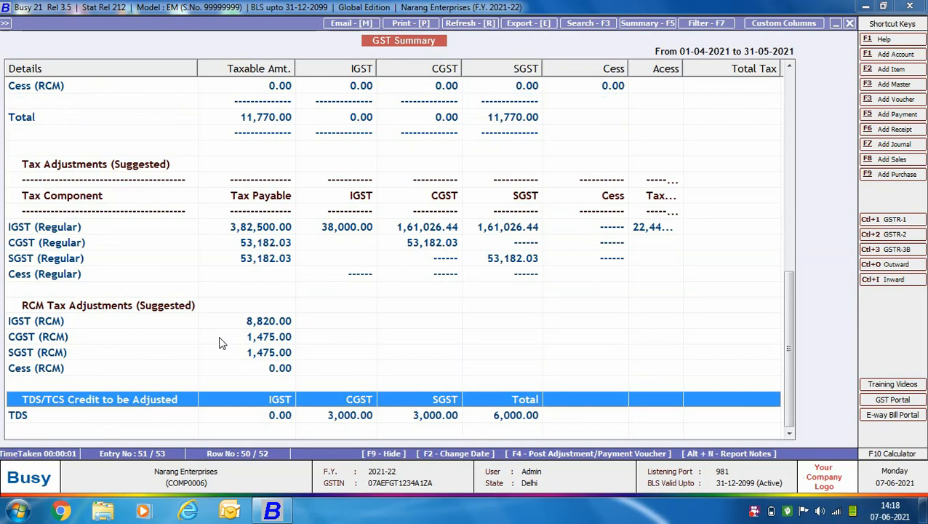
# - Start posting an RCM Payment voucher from the summary, with Journal as voucher type and Main as series
pyautogui.scroll(6, 222, 342)
pyautogui.scroll(5, 221, 339)
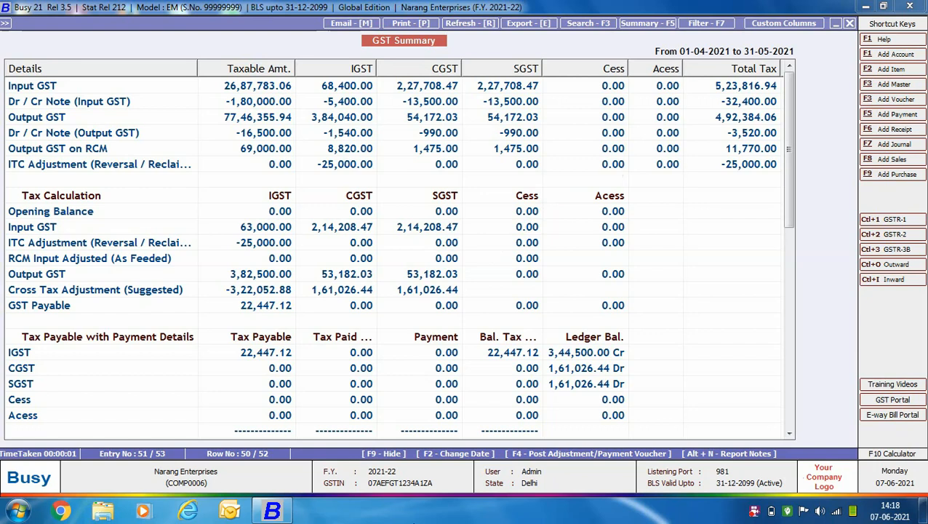
pyautogui.press('F4')
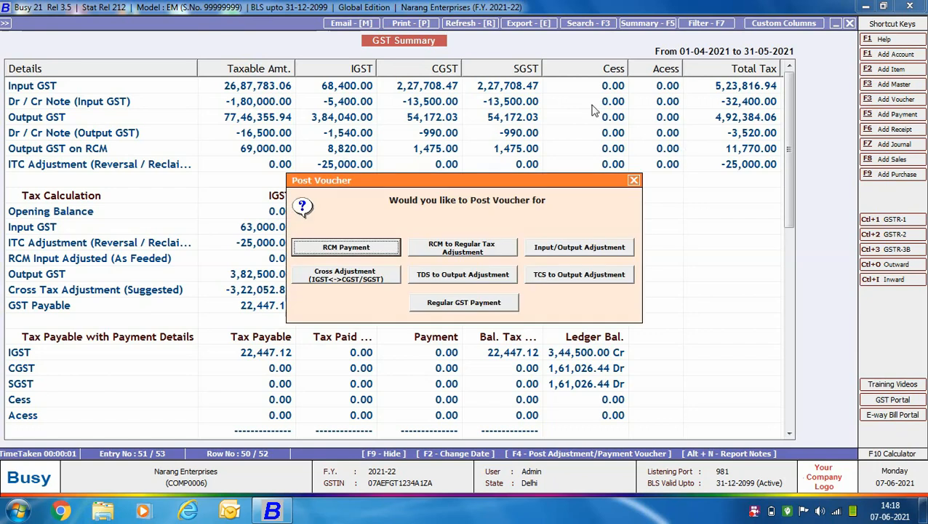
pyautogui.click(399, 248)
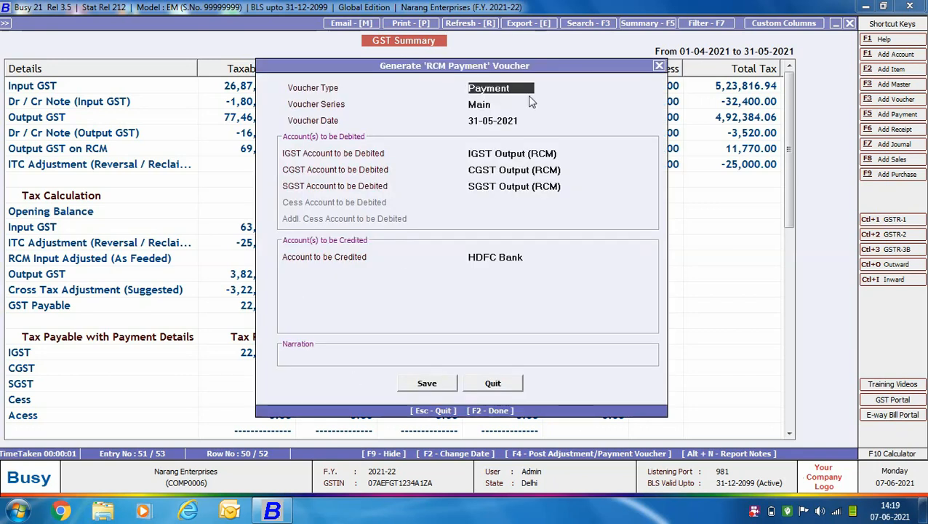
pyautogui.write('j')
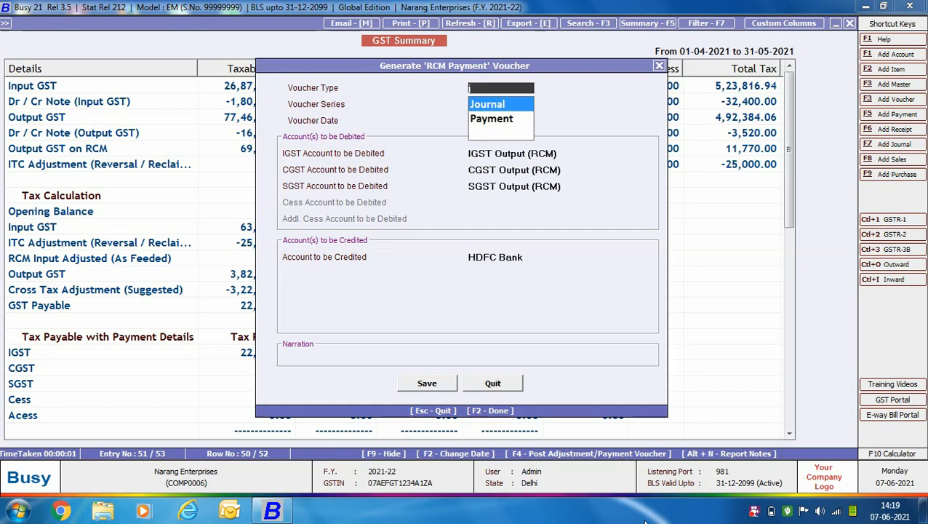
pyautogui.press('Return')
pyautogui.press('Return')
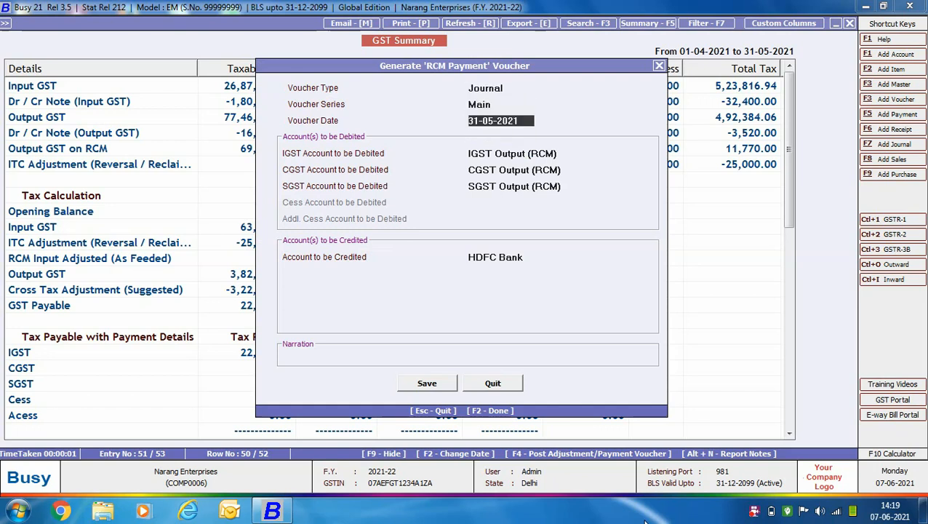
# - Generate the RCM Payment voucher dated 31-05-2021, debiting IGST, CGST and SGST Output (RCM) and crediting HDFC Bank, with no narration
pyautogui.press('Return')
pyautogui.press('Return')
pyautogui.press('Return')
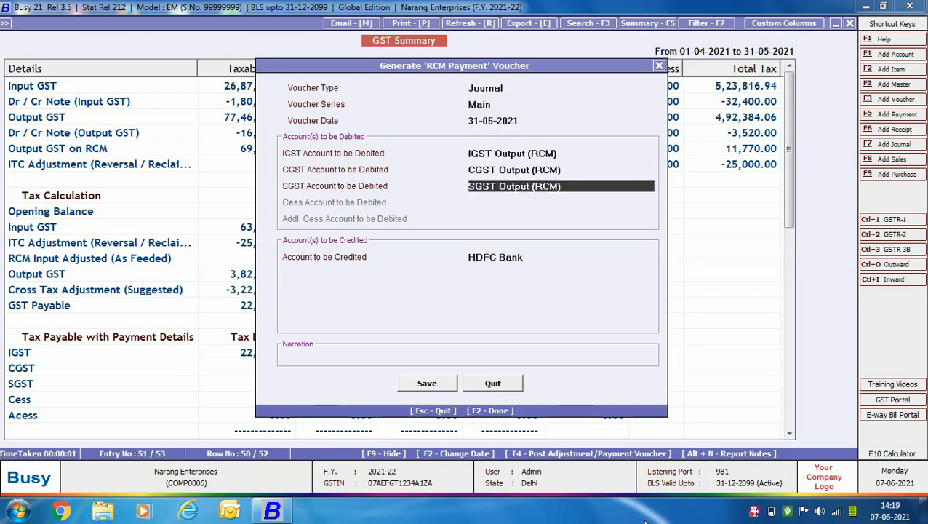
pyautogui.press('Return')
pyautogui.press('Return')
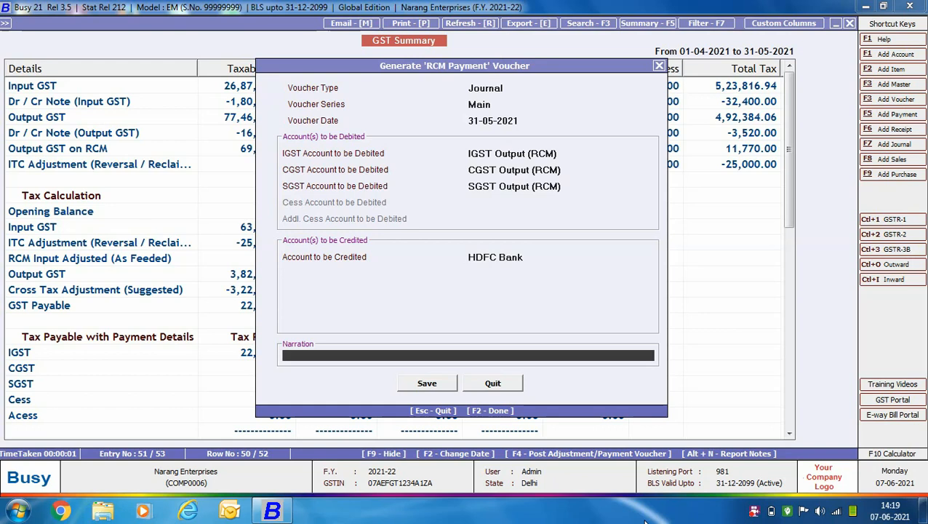
pyautogui.press('Return')
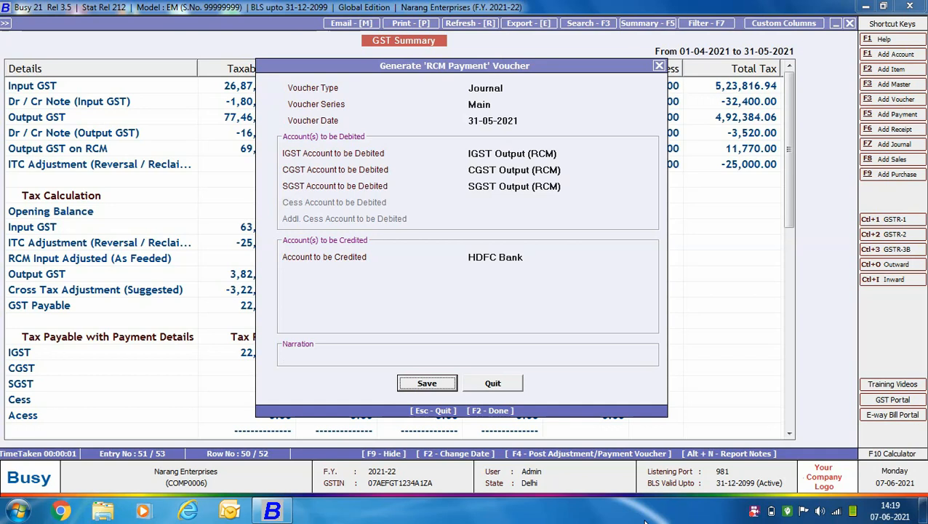
pyautogui.press('Return')
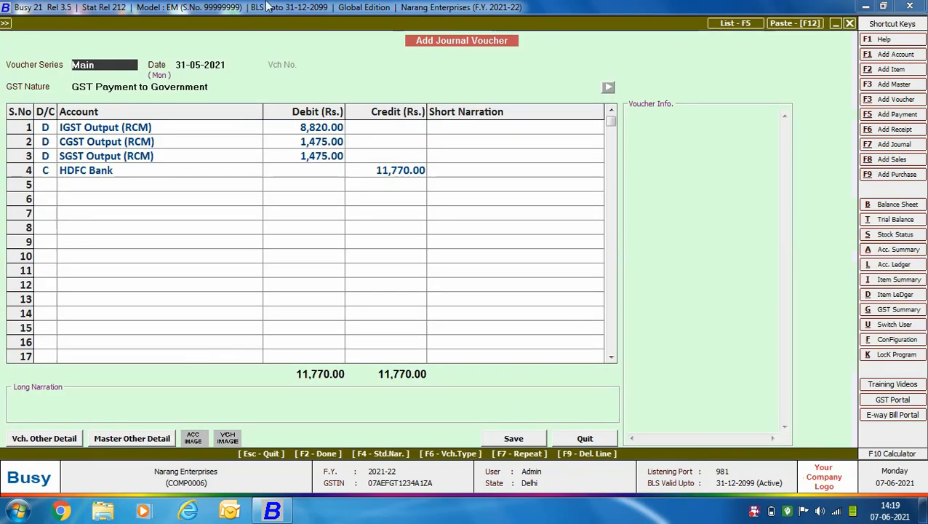
# - Save the journal voucher with GST payment type RCM Payment and period ending 31-05-2021, keeping the filled-in tax amounts
pyautogui.click(528, 441)
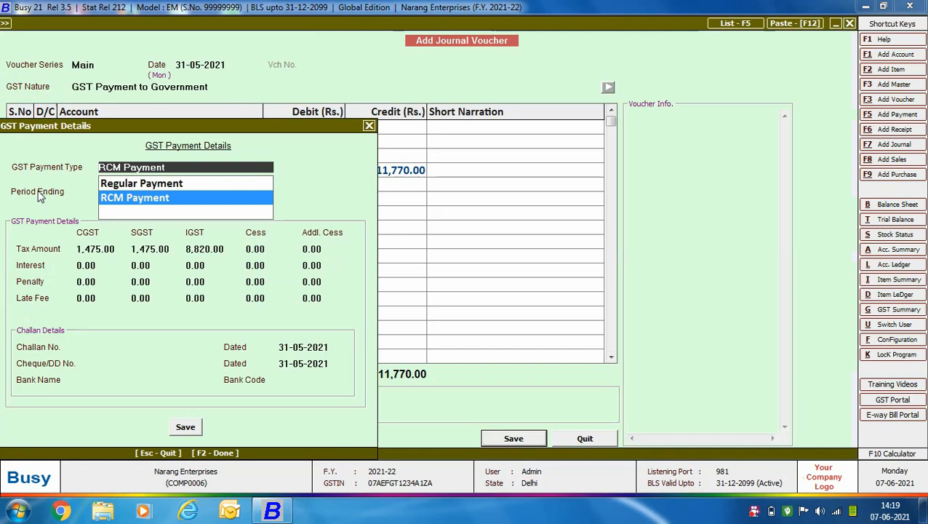
pyautogui.press('Return')
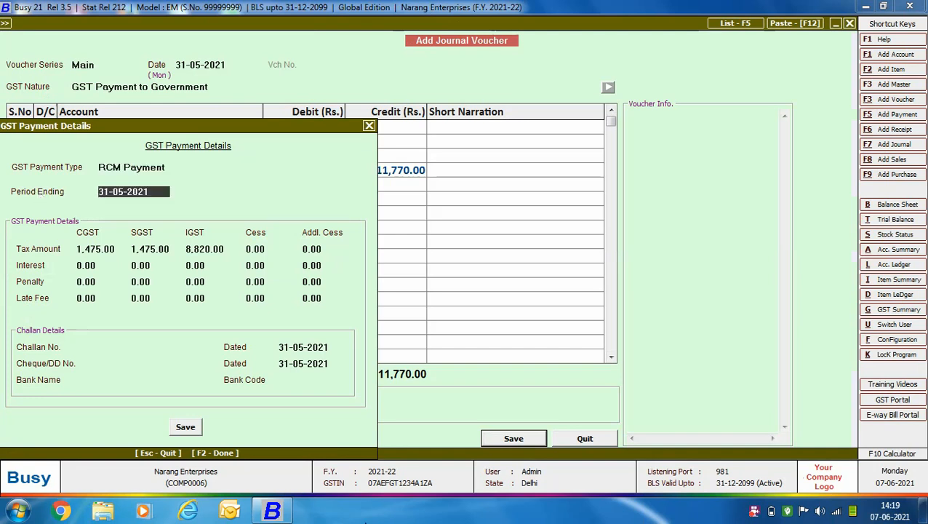
pyautogui.press('Return')
pyautogui.press('Return')
pyautogui.press('Return')
pyautogui.press('Return')
pyautogui.press('Return')
pyautogui.press('Return')
pyautogui.press('Return')
pyautogui.press('Return')
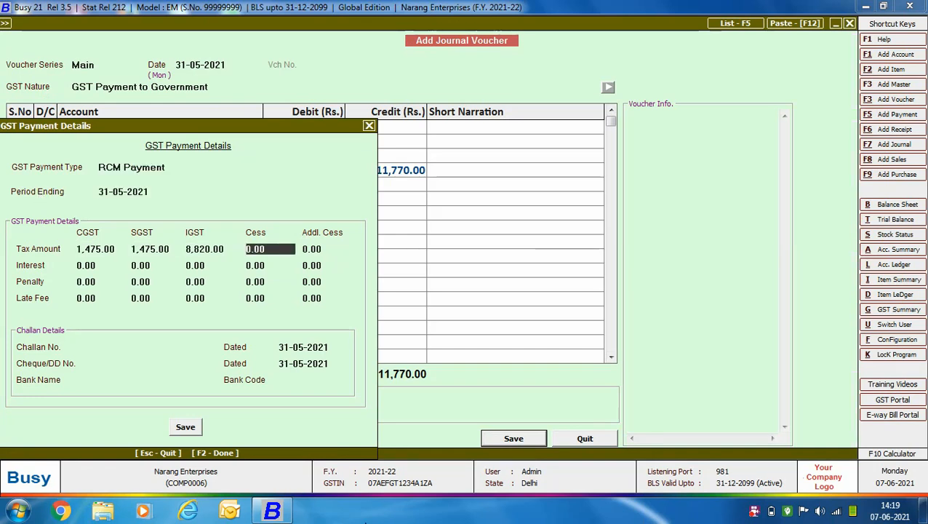
pyautogui.press('Return')
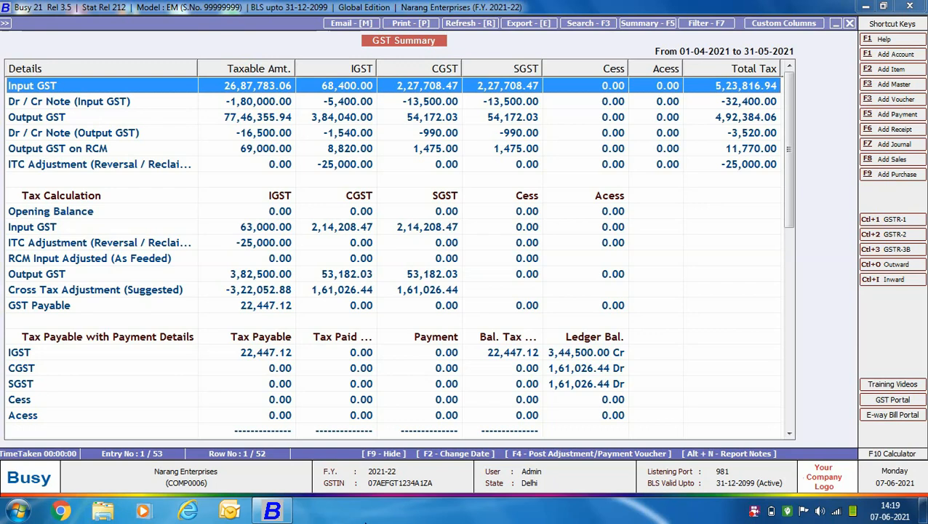
# - Generate an RCM to Regular Tax Adjustment voucher dated 31-05-2021, debiting the IGST, CGST and SGST Input accounts and crediting their Input Available (RCM) accounts
pyautogui.press('F4')
pyautogui.press('Right')
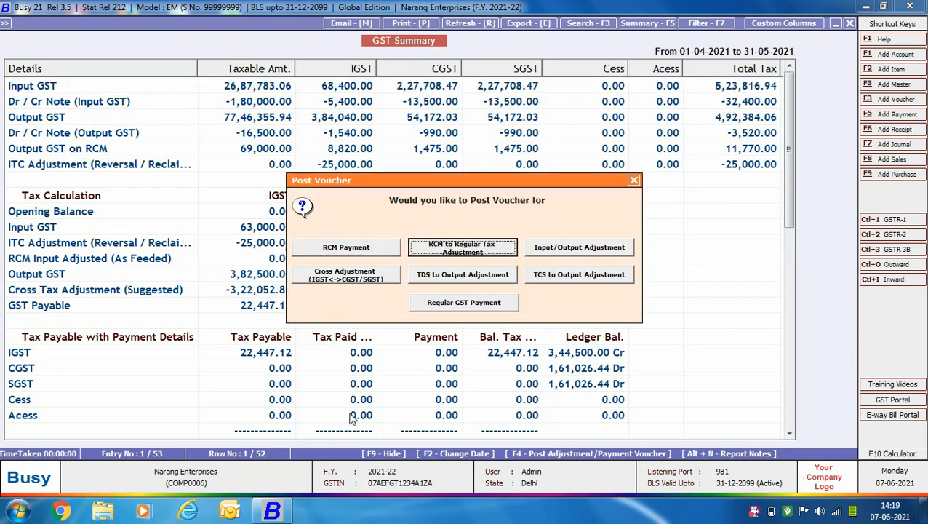
pyautogui.click(471, 256)
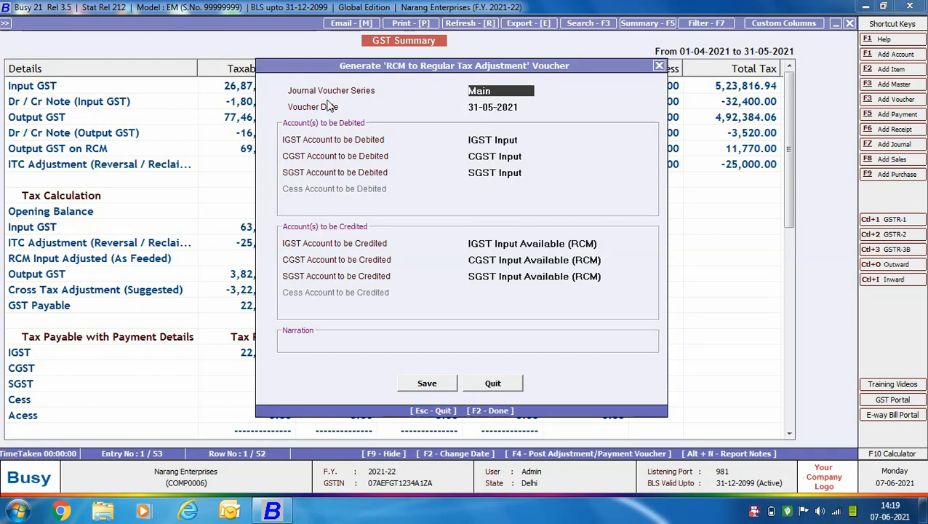
pyautogui.press('Return')
pyautogui.press('Return')
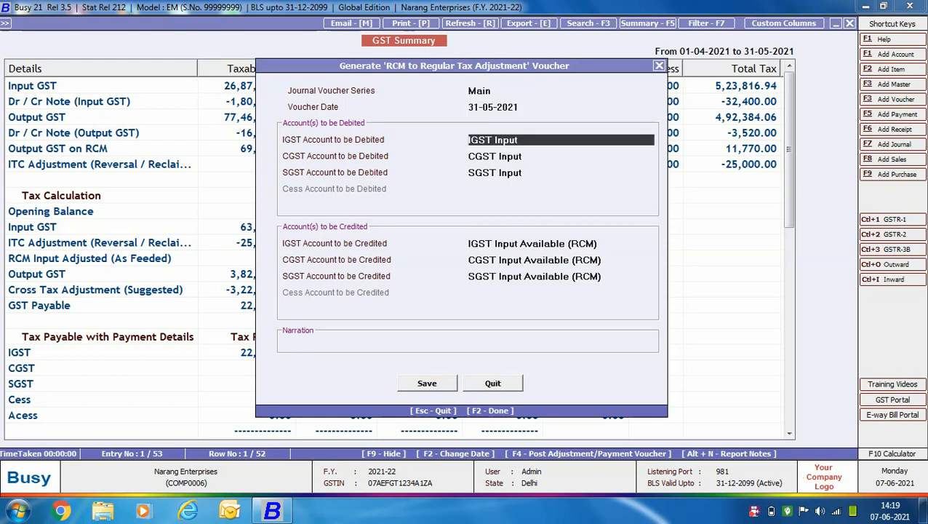
pyautogui.press('Return')
pyautogui.press('Return')
pyautogui.press('Return')
pyautogui.press('Return')
pyautogui.press('Return')
pyautogui.press('Return')
pyautogui.press('Return')
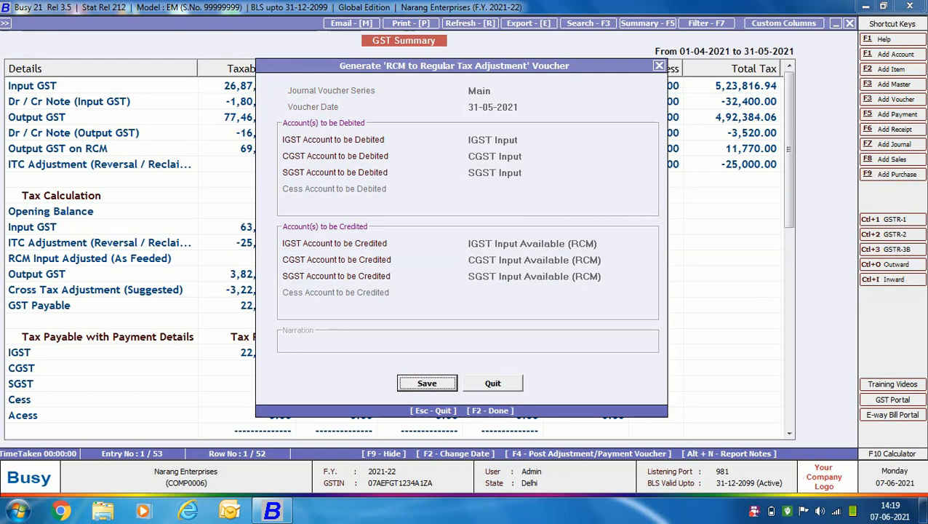
pyautogui.press('Return')
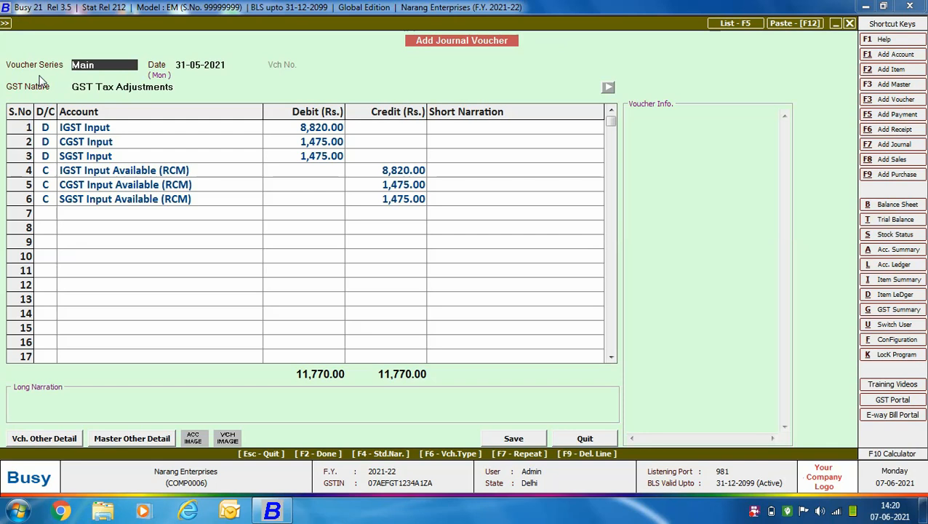
# - Save the journal voucher with GST adjustment type RCM to Regular Adjustment and period ending 31-05-2021
pyautogui.click(501, 441)
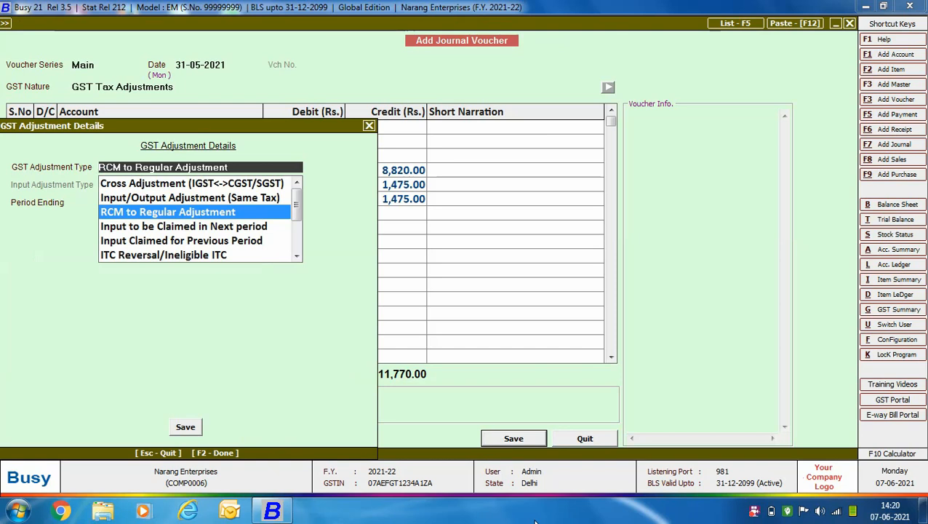
pyautogui.press('Return')
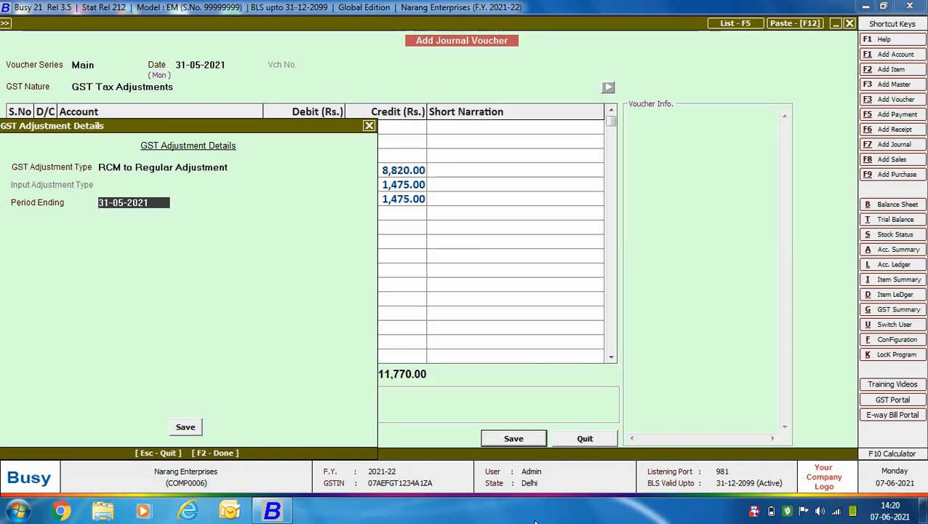
pyautogui.press('Return')
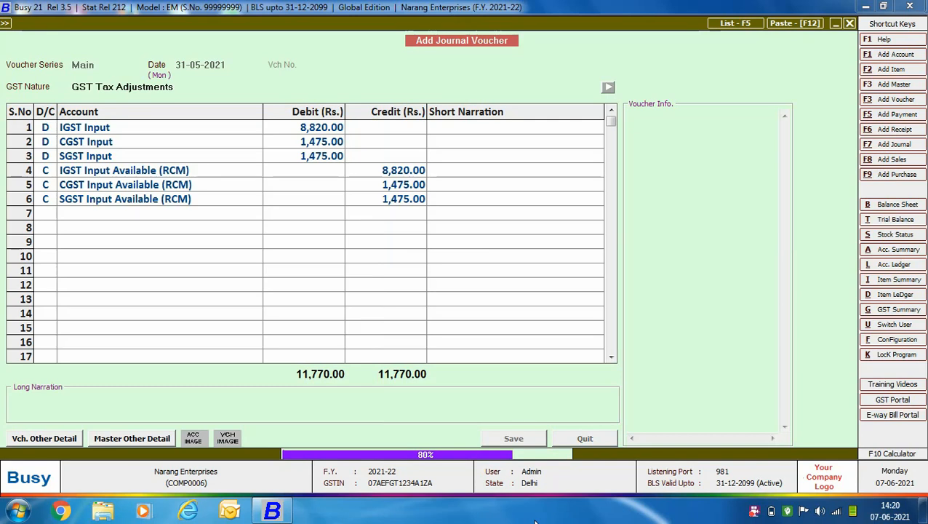
pyautogui.press('F2')
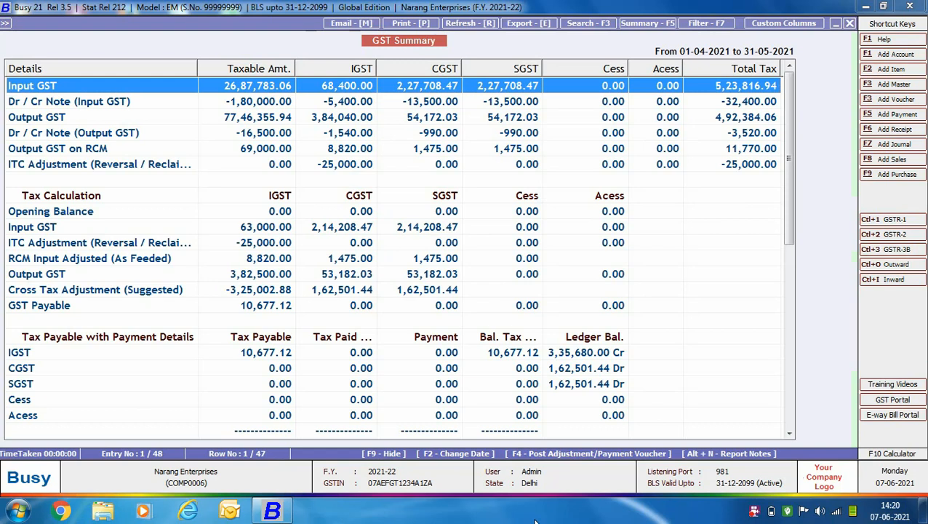
# - Generate an Input/Output Adjustment voucher in series Main dated 31-05-2021, debiting the IGST, CGST and SGST Output accounts and crediting the matching Input accounts
pyautogui.press('F4')
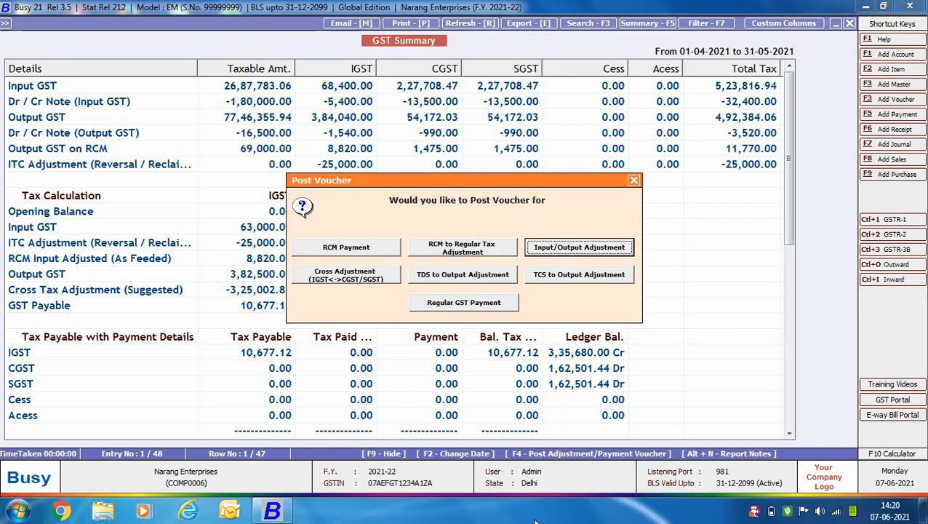
pyautogui.press('Return')
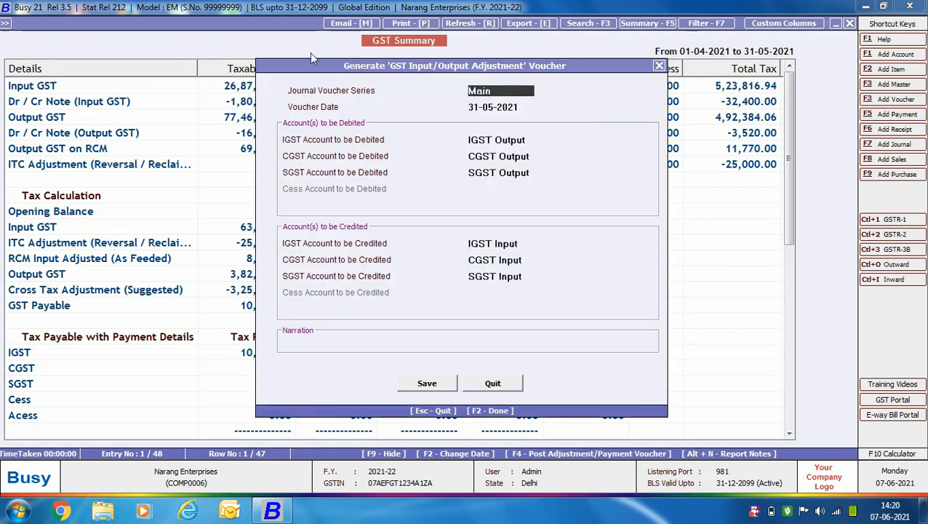
pyautogui.press('Return')
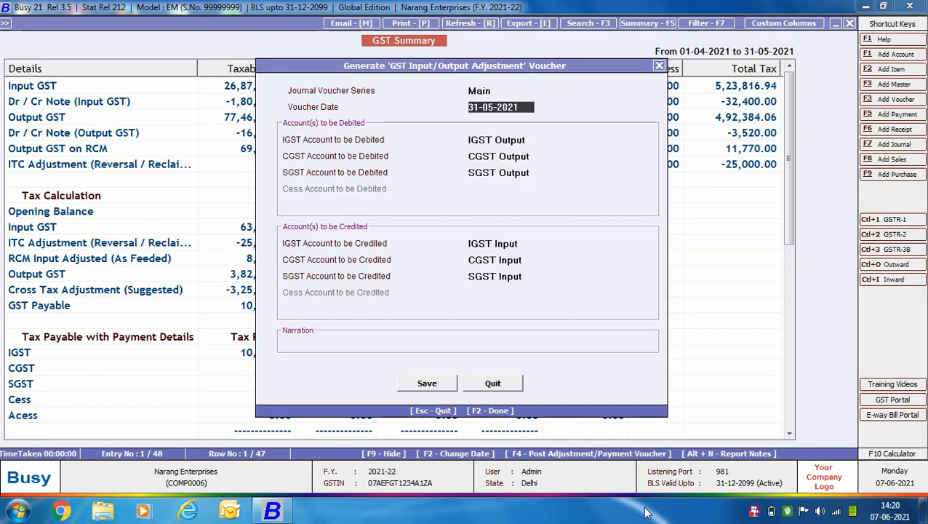
pyautogui.press('Return')
pyautogui.press('Return')
pyautogui.press('Return')
pyautogui.press('Return')
pyautogui.press('Return')
pyautogui.press('Return')
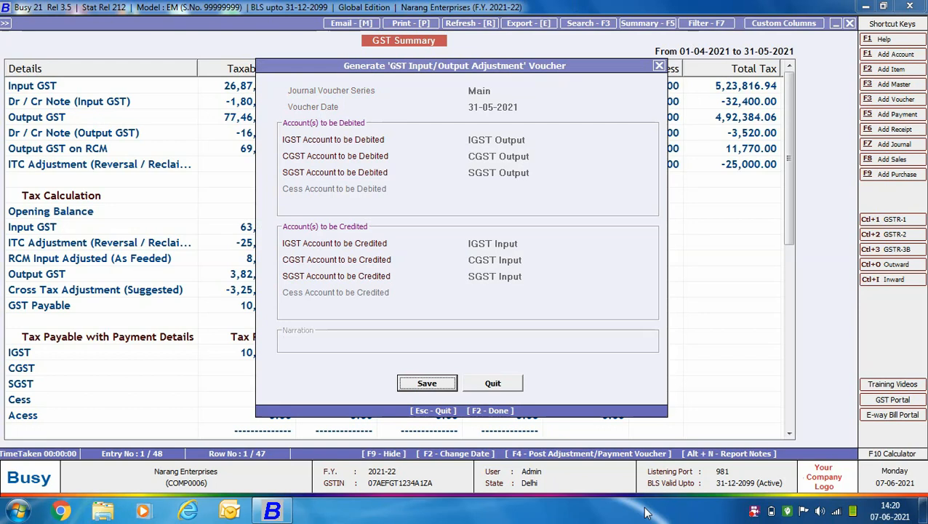
pyautogui.press('Return')
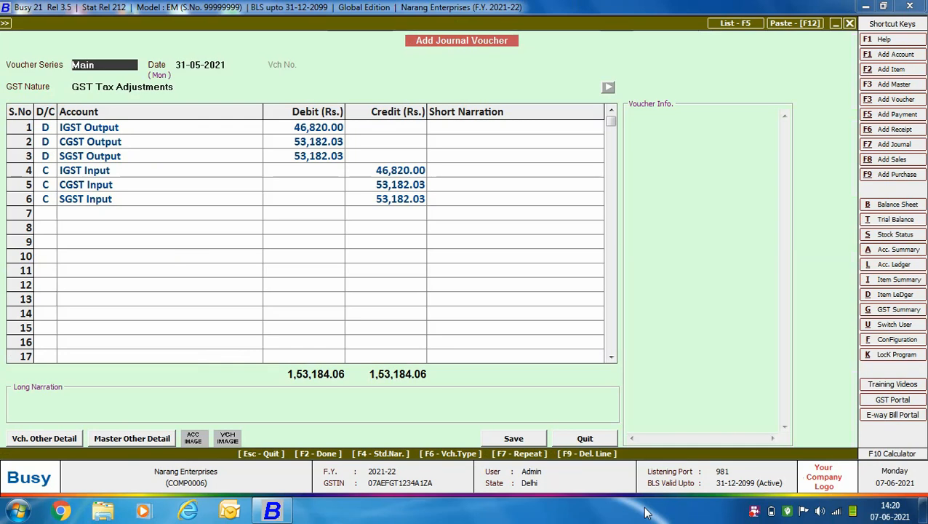
# - Save the journal voucher with GST adjustment type Input/Output Adjustment (Same Tax) and period ending 31-05-2021
pyautogui.press('F2')
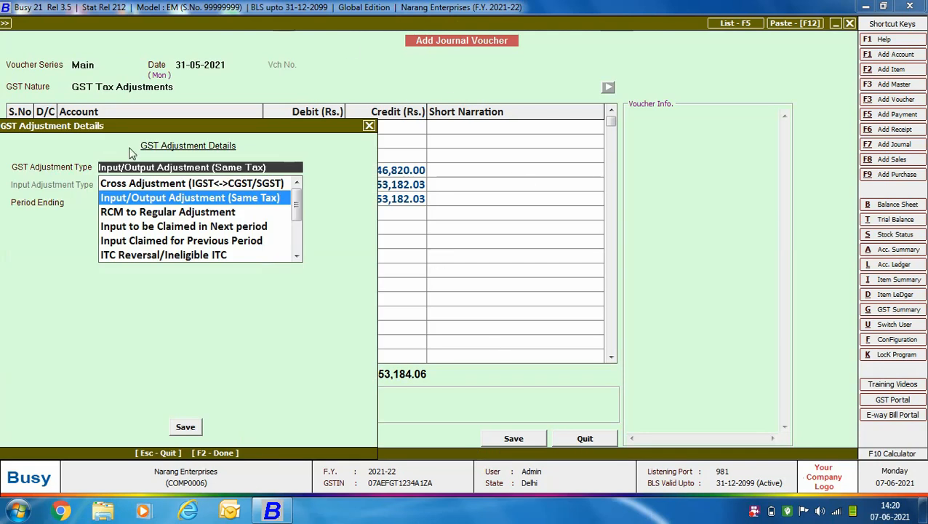
pyautogui.click(269, 198)
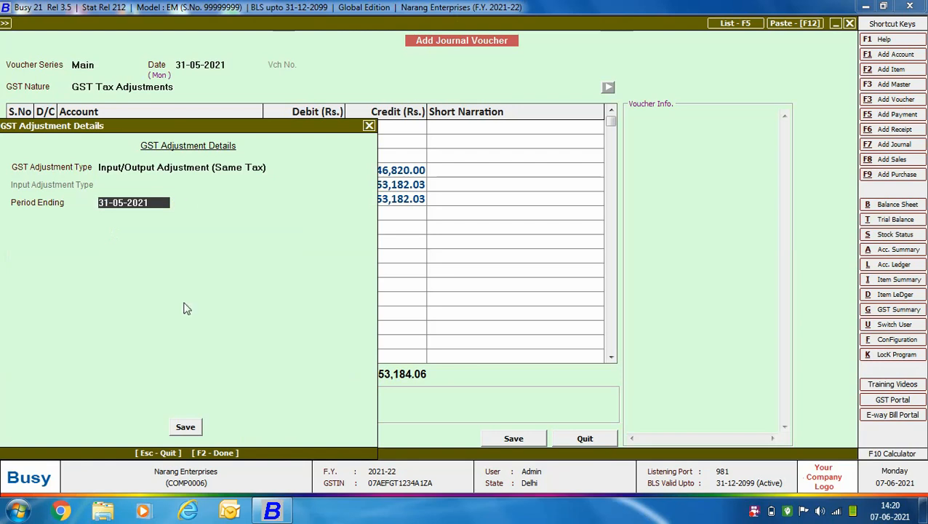
pyautogui.click(195, 429)
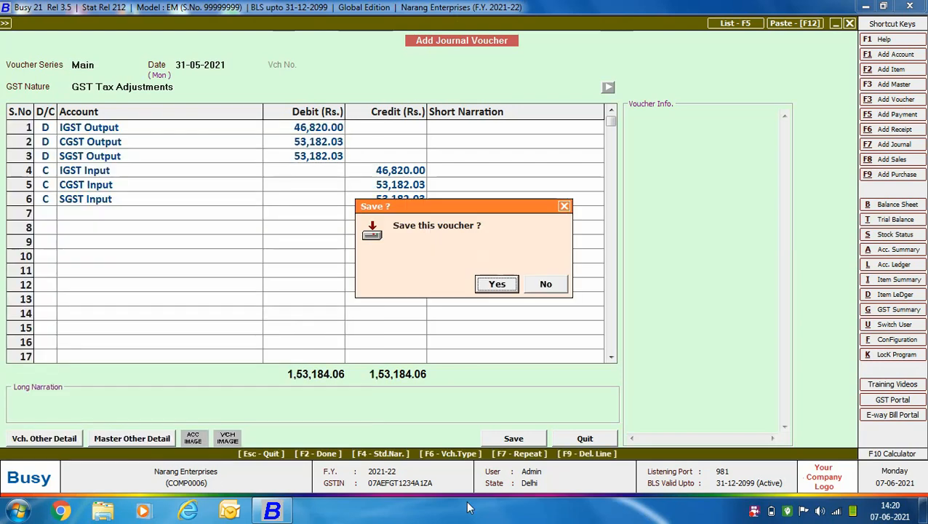
pyautogui.press('Return')
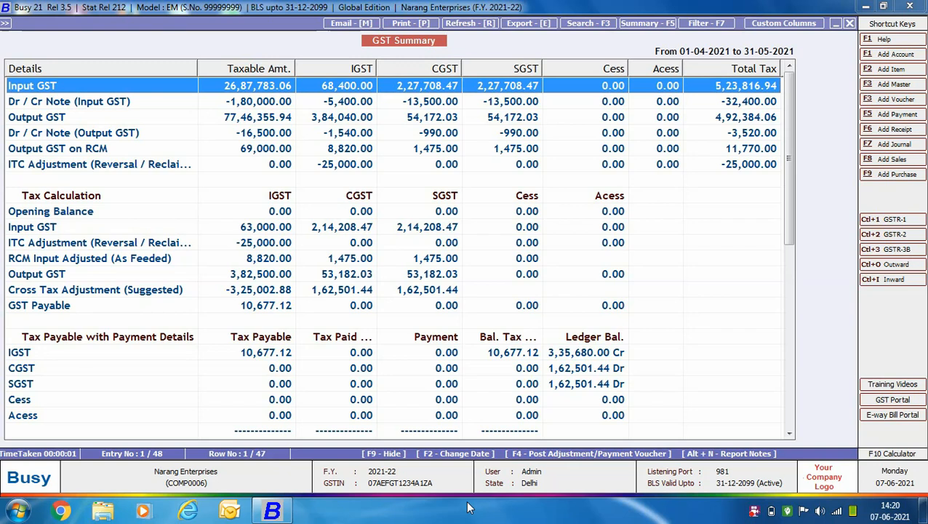
# - Generate a GST Cross Adjustment voucher in series Main dated 31-05-2021, debiting IGST Output and crediting CGST Input and SGST Input
pyautogui.press('F4')
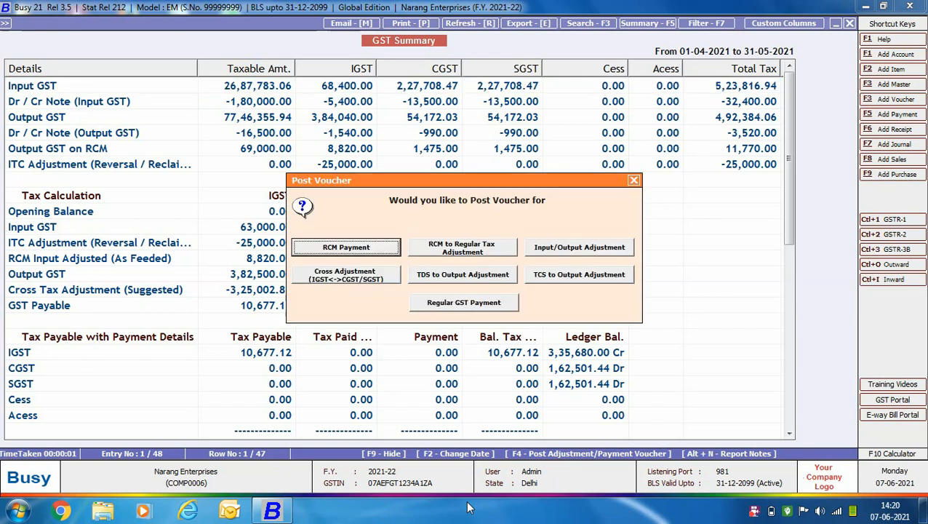
pyautogui.press('Tab')
pyautogui.press('Tab')
pyautogui.press('Tab')
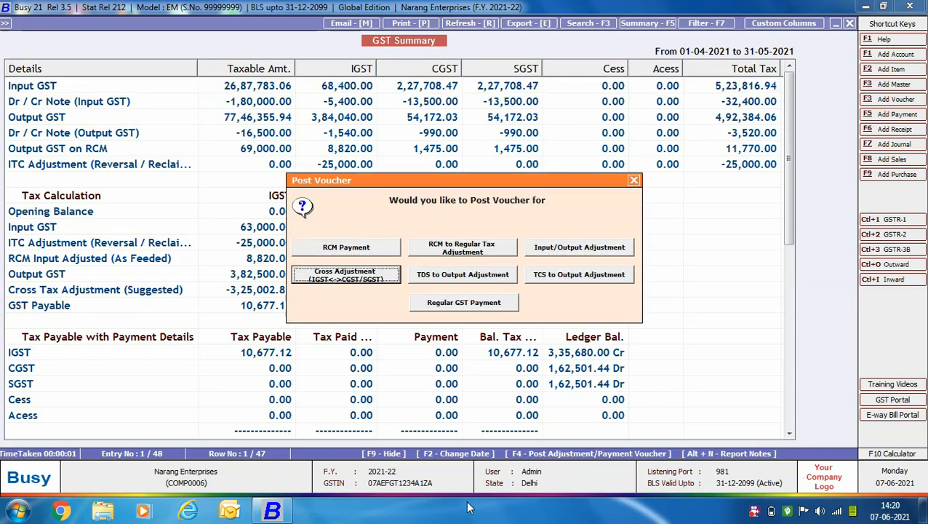
pyautogui.press('Return')
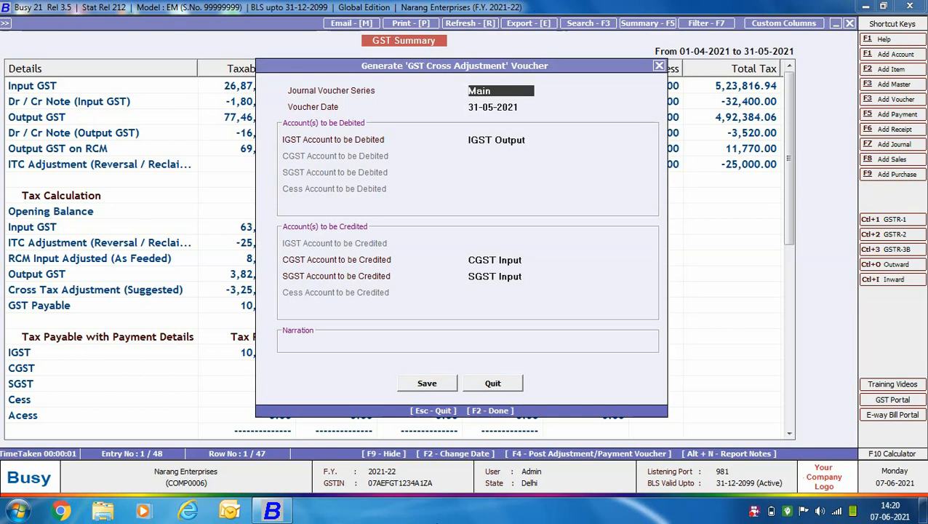
pyautogui.press('Return')
pyautogui.press('Return')
pyautogui.press('Return')
pyautogui.press('Return')
pyautogui.press('Return')
pyautogui.press('Return')
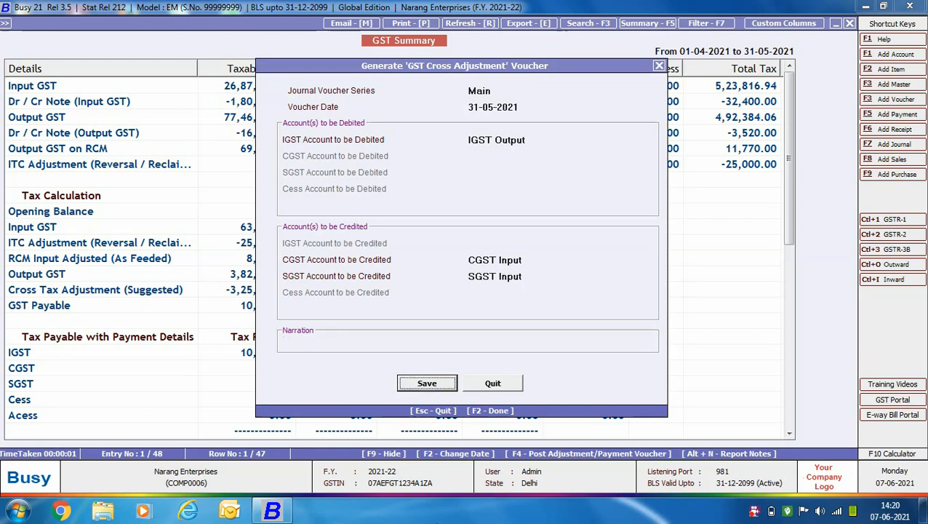
pyautogui.press('Return')
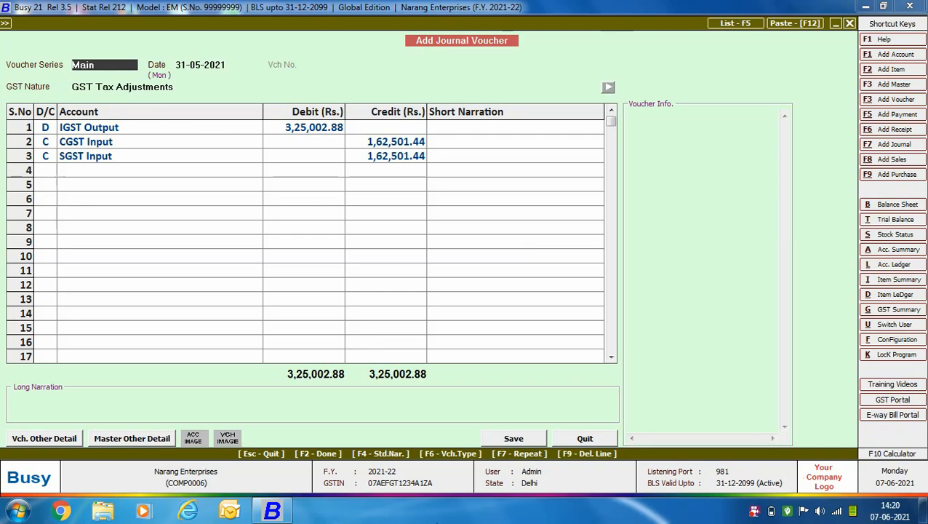
# - Save the journal voucher with GST adjustment type Cross Adjustment (IGST<->CGST/SGST)
pyautogui.press('F2')
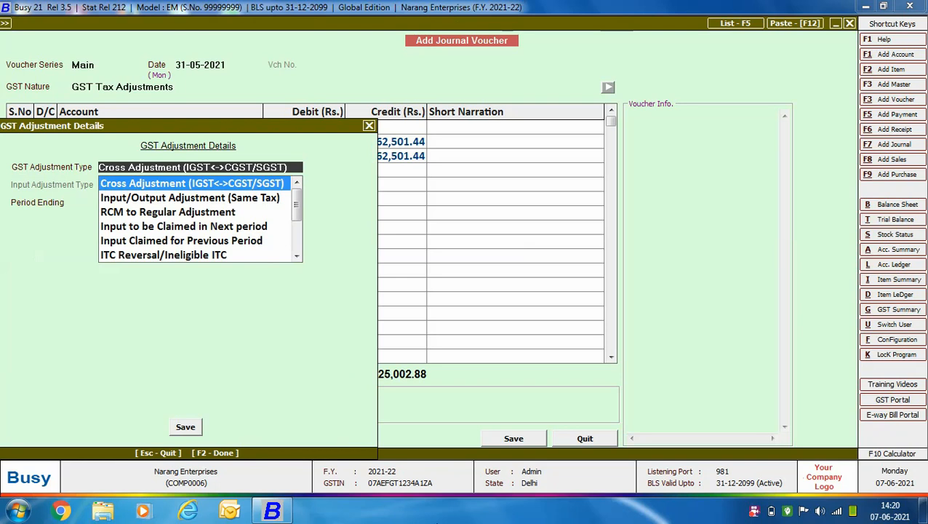
pyautogui.press('Return')
pyautogui.press('Return')
pyautogui.press('Return')
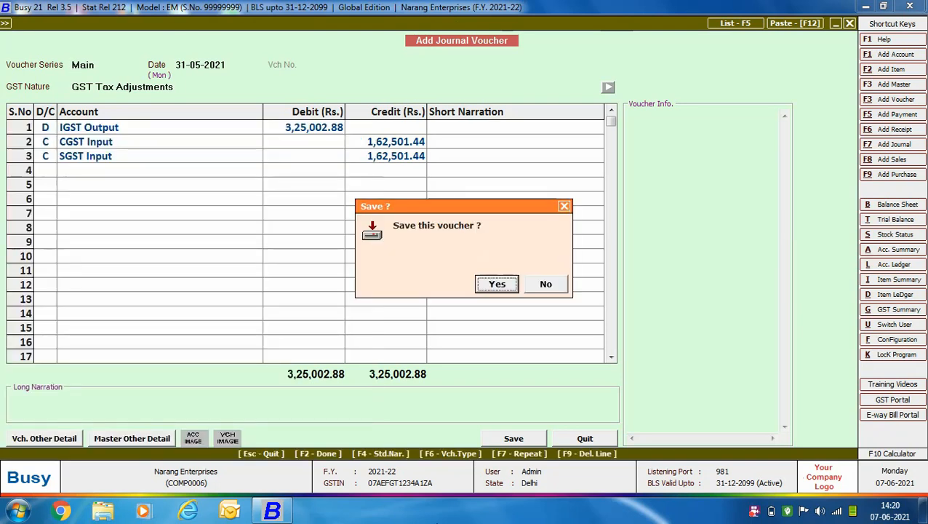
pyautogui.press('Return')
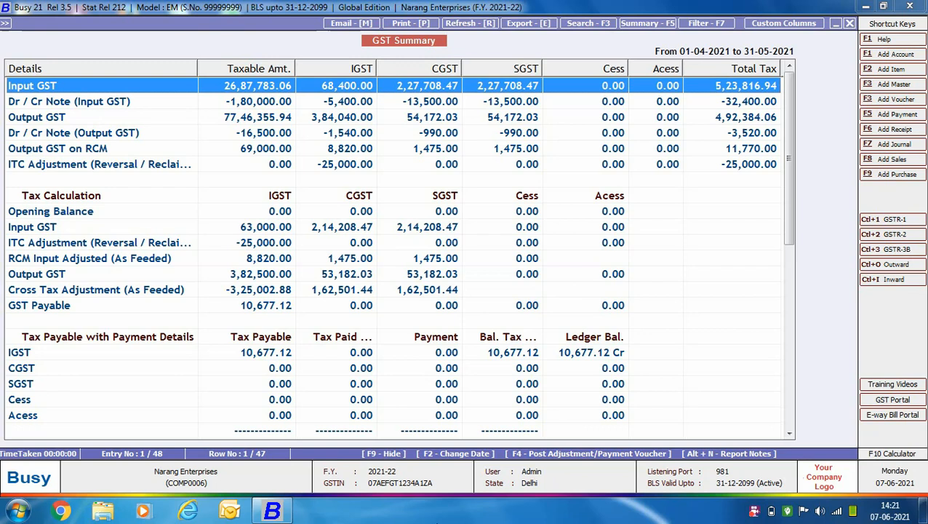
# - Generate a TDS to Output Adjustment voucher in series Main dated 31-05-2021, debiting CGST and SGST Output and crediting TDS (CGST) and TDS (SGST)
pyautogui.press('F4')
pyautogui.press('Right')
pyautogui.press('Right')
pyautogui.press('Right')
pyautogui.press('Right')
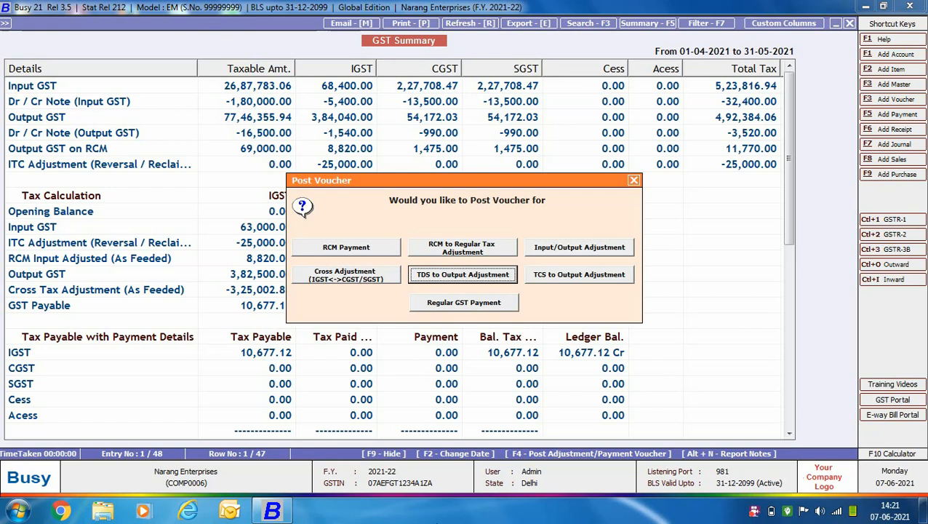
pyautogui.press('Return')
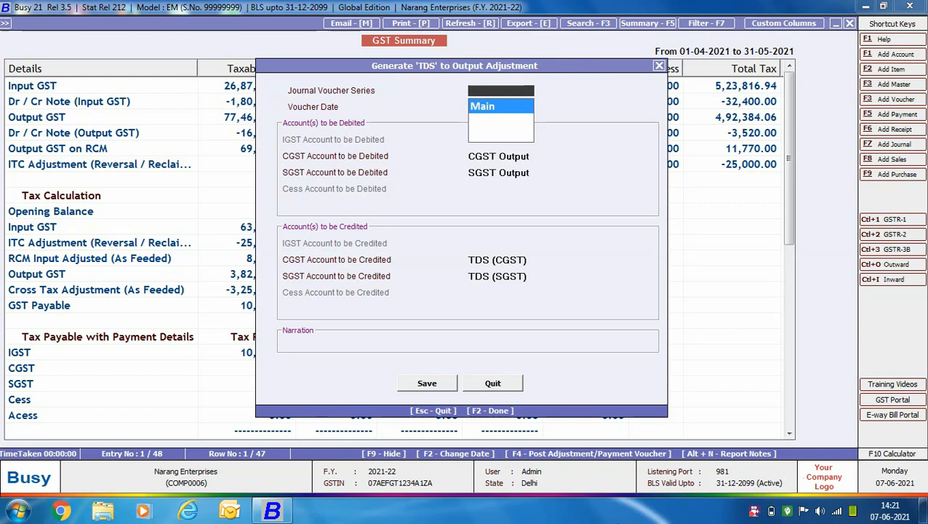
pyautogui.press('Return')
pyautogui.press('Return')
pyautogui.press('Return')
pyautogui.press('Return')
pyautogui.press('Return')
pyautogui.press('Return')
pyautogui.press('Return')
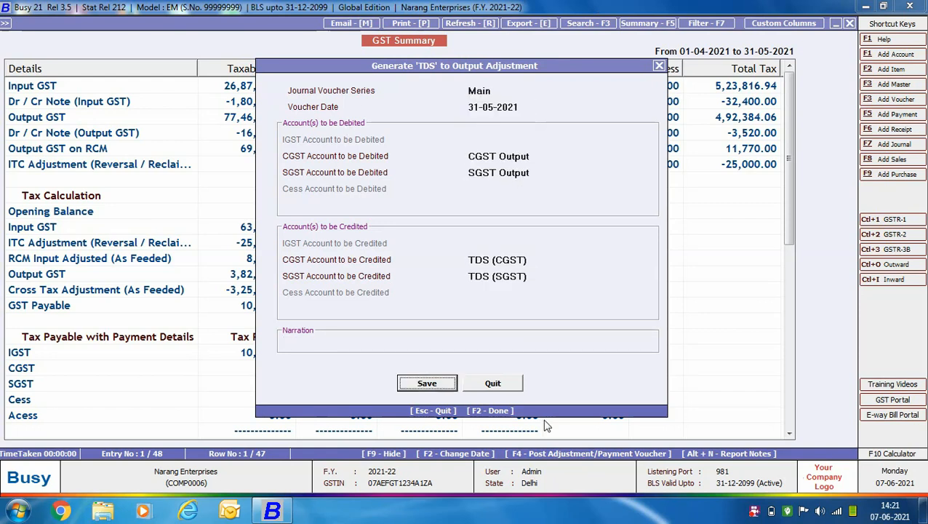
pyautogui.press('Return')
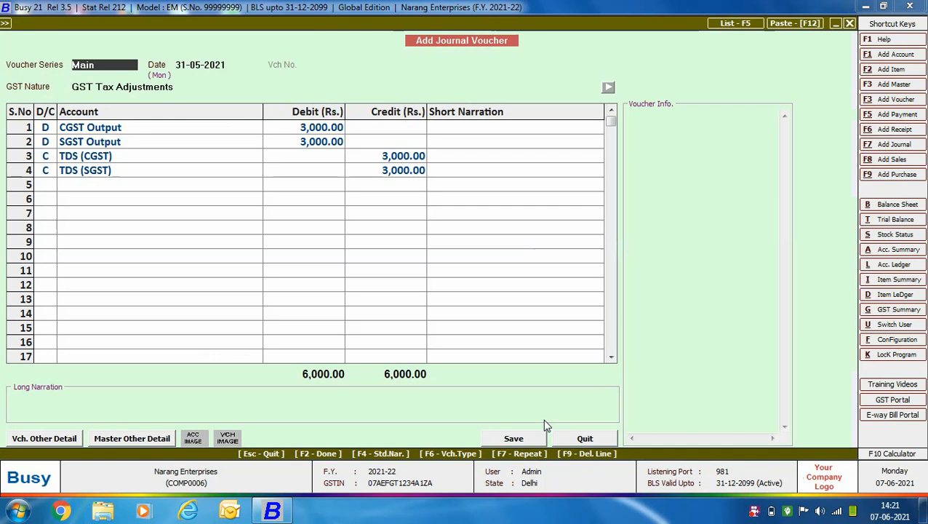
# - Save the journal voucher with GST adjustment type TDS to Output Adjustment
pyautogui.press('F2')
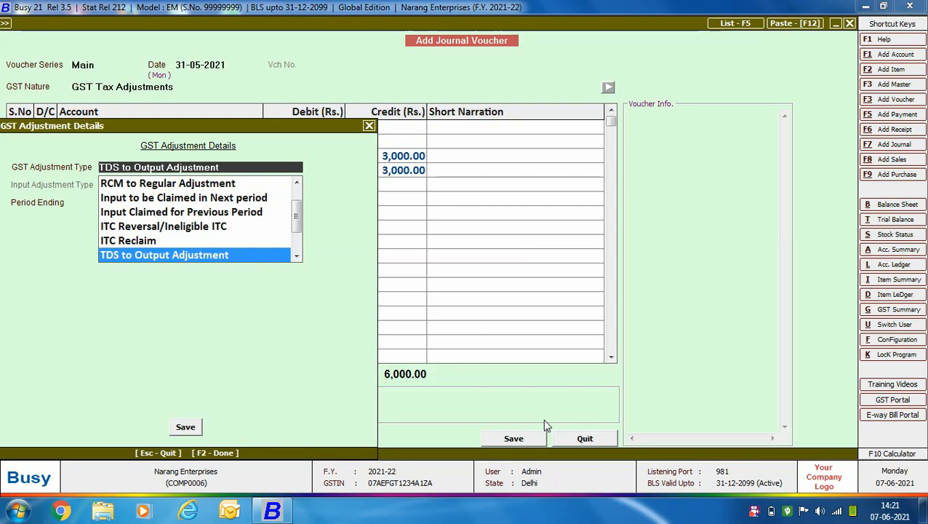
pyautogui.press('Return')
pyautogui.press('Return')
pyautogui.press('Return')
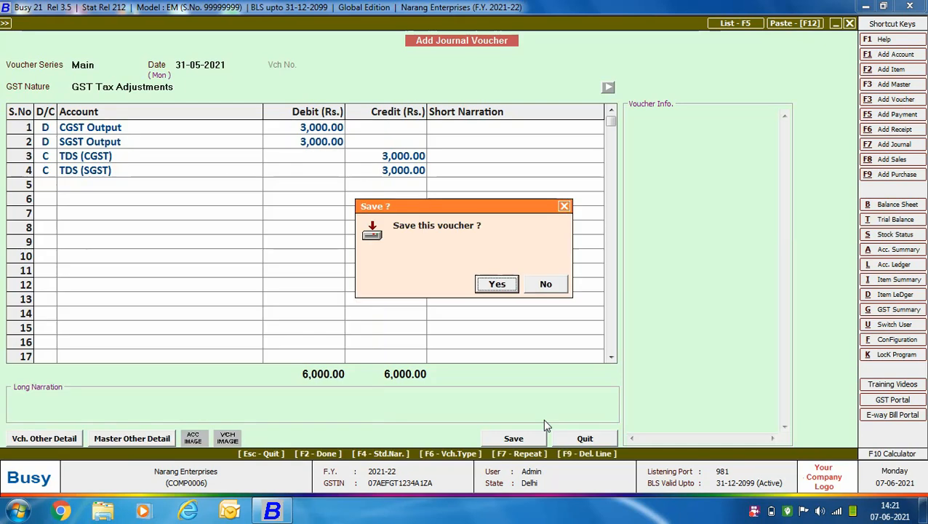
pyautogui.press('Return')
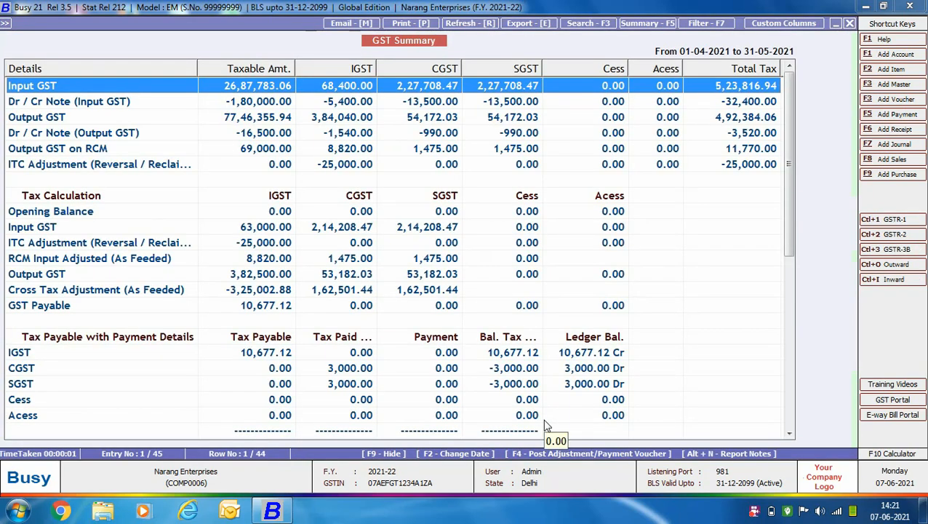
pyautogui.press('F4')
pyautogui.press('Down')
pyautogui.press('Down')
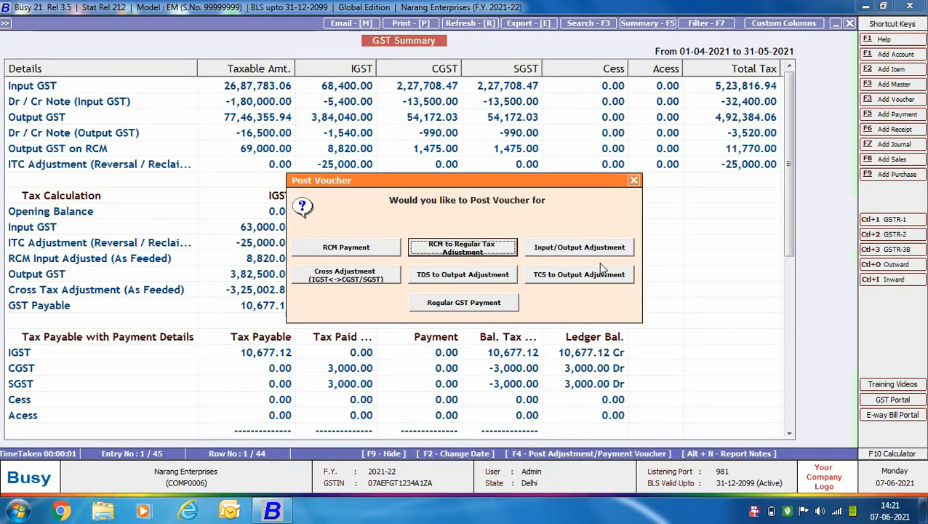
pyautogui.press('Down')
pyautogui.press('Down')
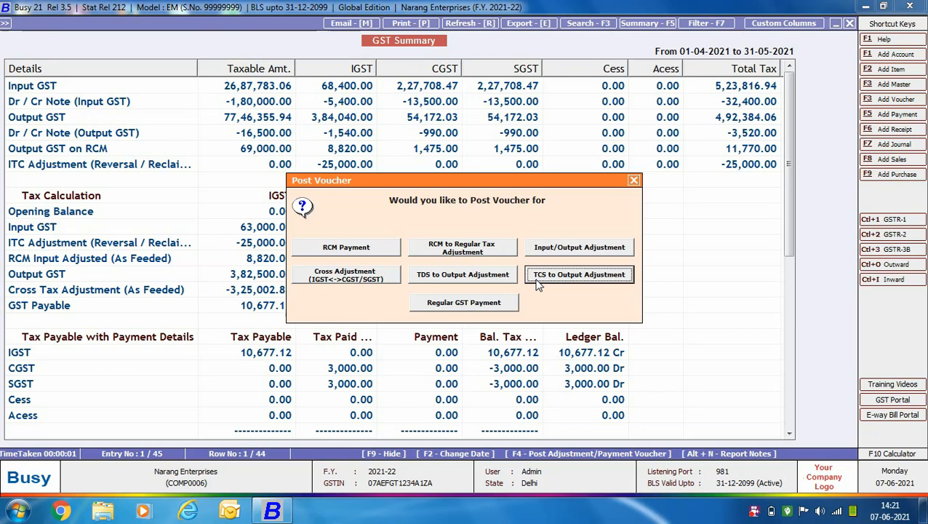
pyautogui.click(632, 180)
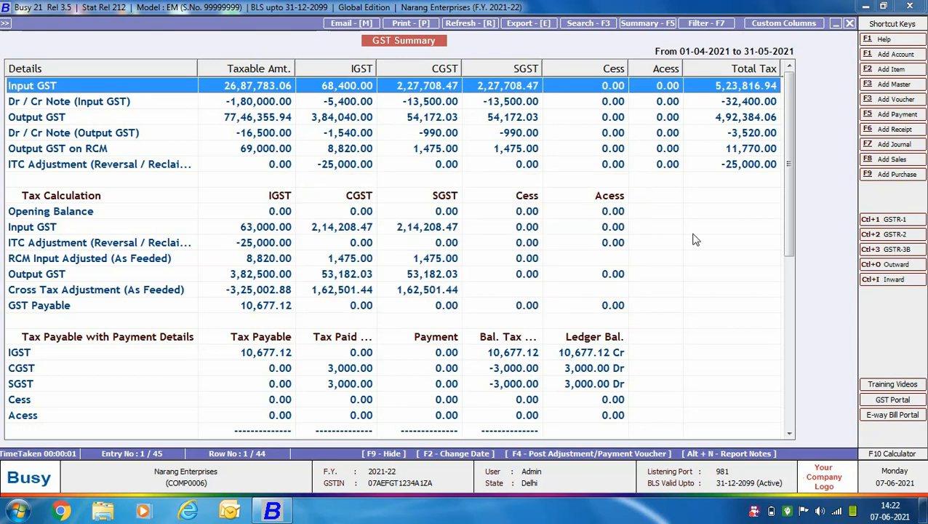
# - Generate a Regular GST Payment voucher of type Journal in series Main dated 05-07-2021, debiting IGST Output and crediting HDFC Bank
pyautogui.scroll(-1, 22, 212)
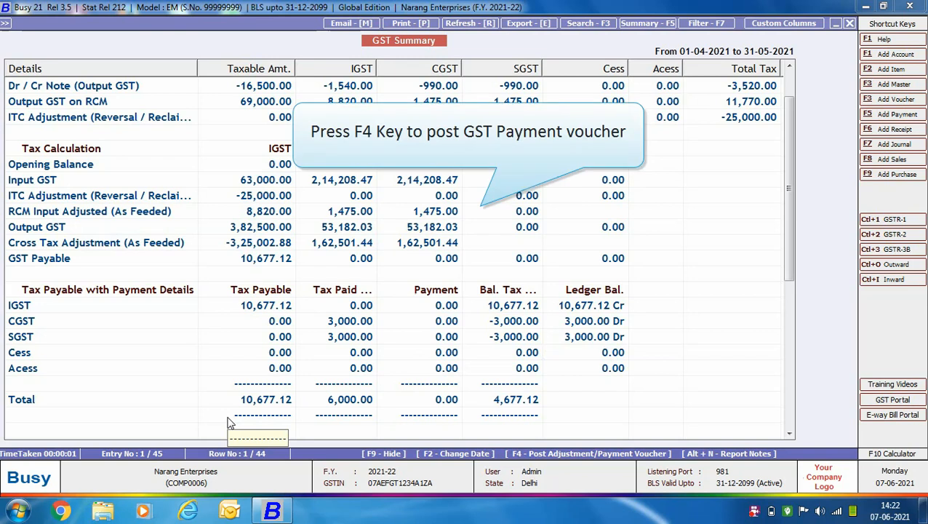
pyautogui.press('F4')
pyautogui.press('Tab')
pyautogui.press('Tab')
pyautogui.press('Tab')
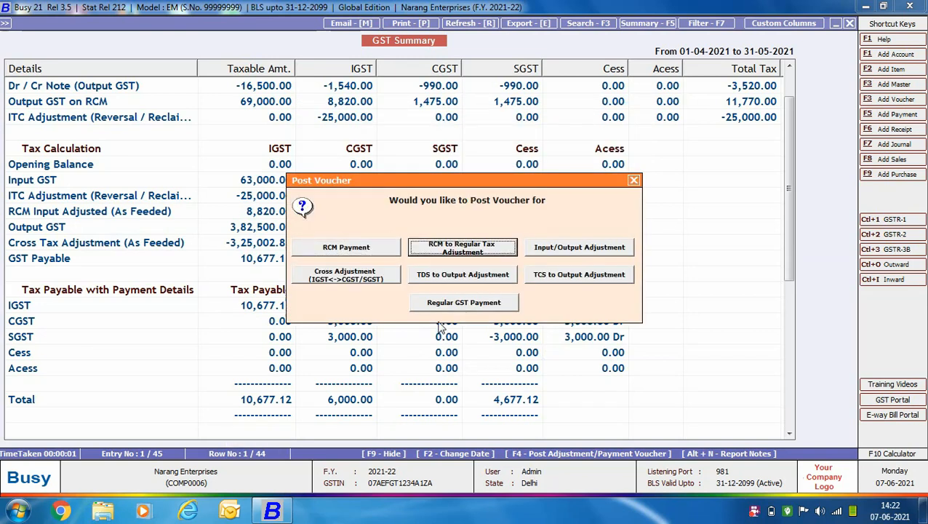
pyautogui.press('Tab')
pyautogui.press('Tab')
pyautogui.press('Tab')
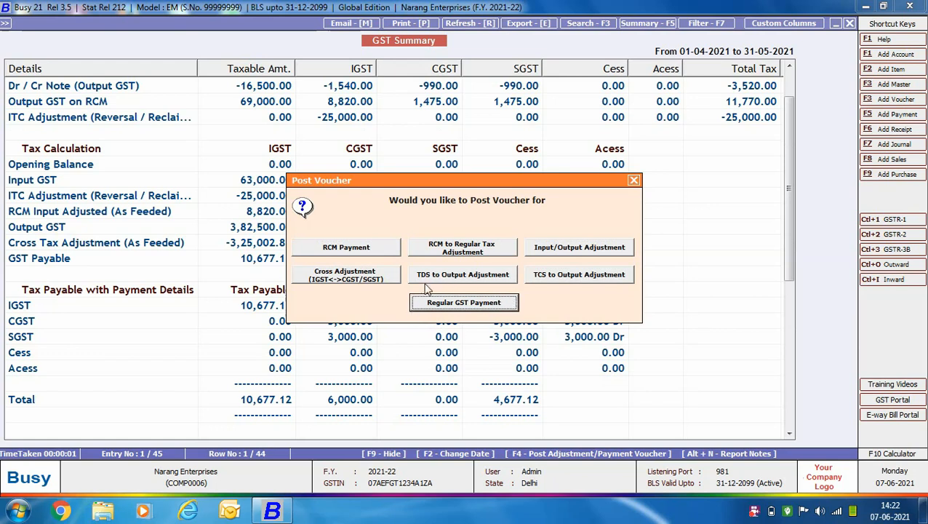
pyautogui.click(498, 309)
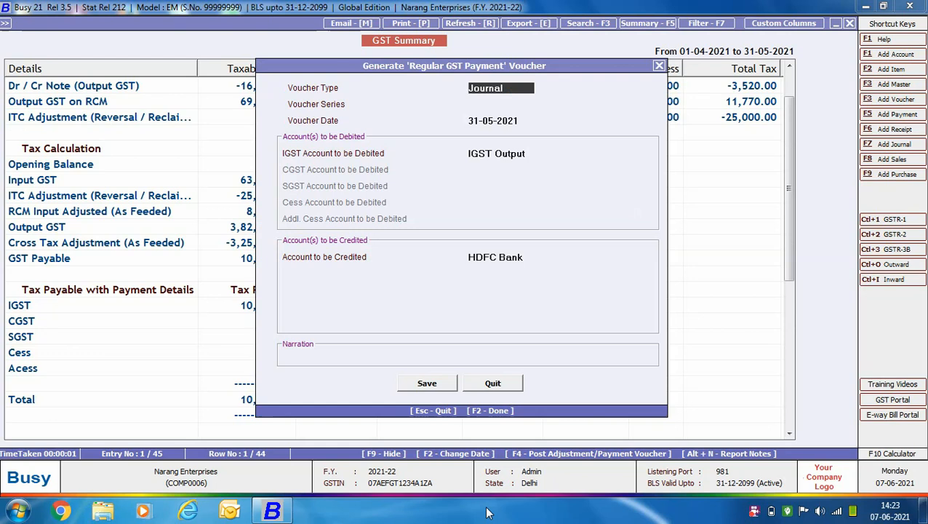
pyautogui.press('Return')
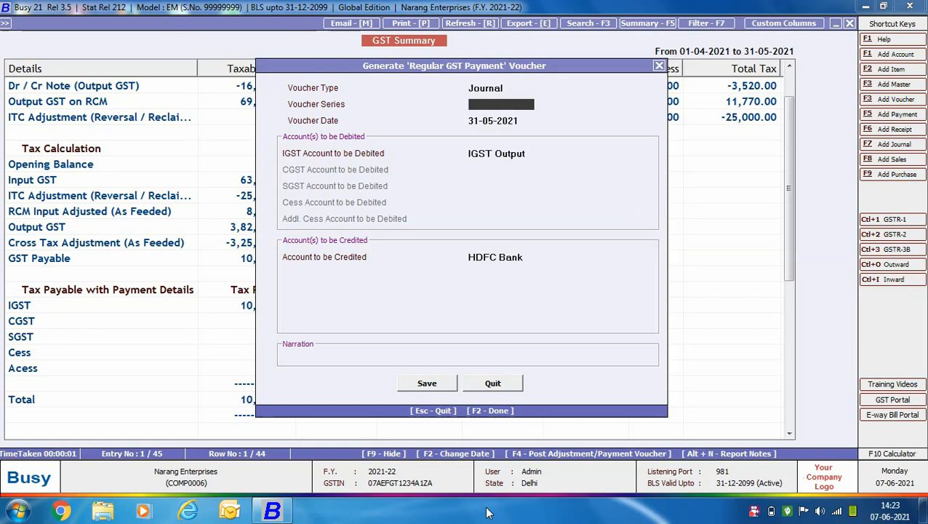
pyautogui.press('Return')
pyautogui.write('05-07')
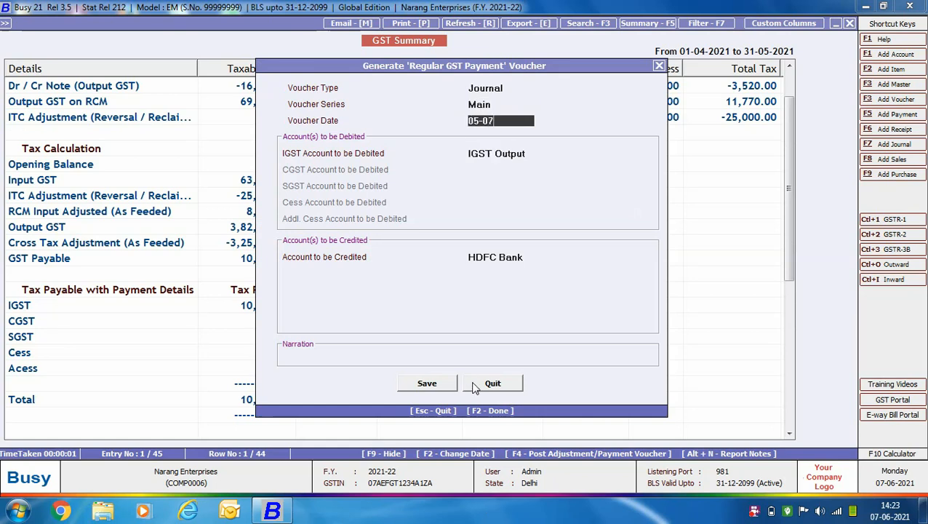
pyautogui.press('Return')
pyautogui.press('Return')
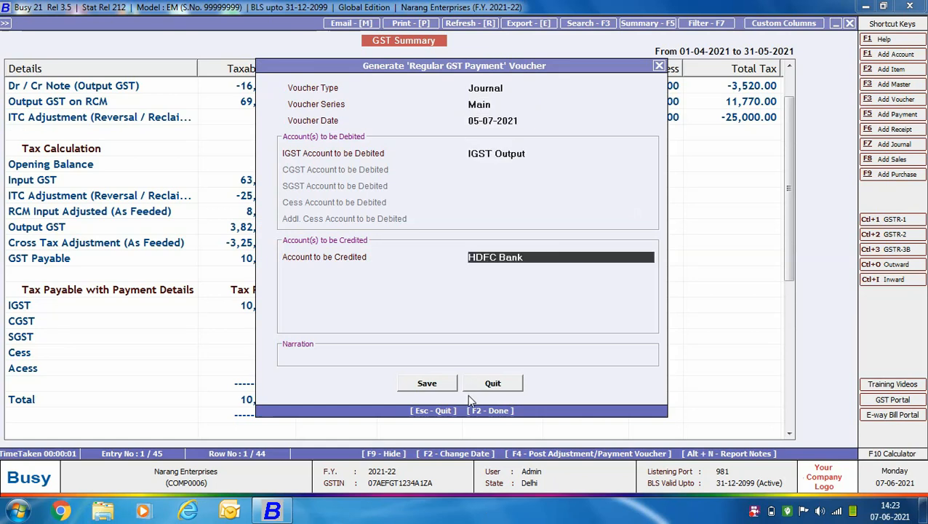
pyautogui.press('Return')
pyautogui.press('Return')
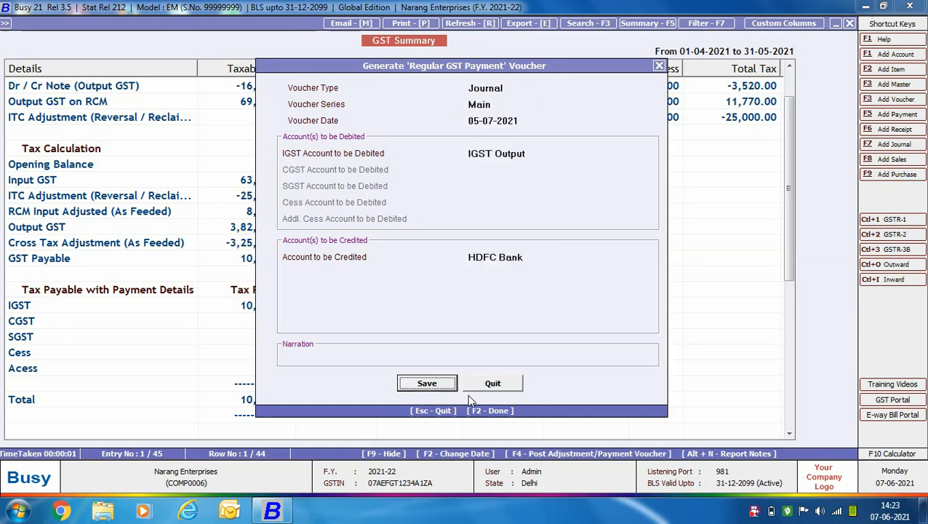
pyautogui.press('Return')
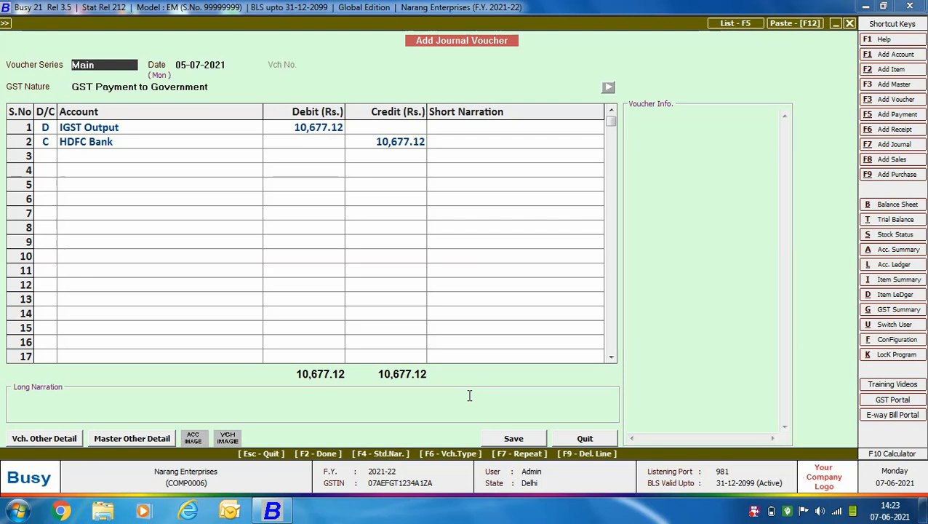
# - Save the journal voucher with GST payment type Regular Payment, period ending 30-06-2021 and an IGST tax amount of 10,677.12
pyautogui.press('F2')
pyautogui.press('Return')
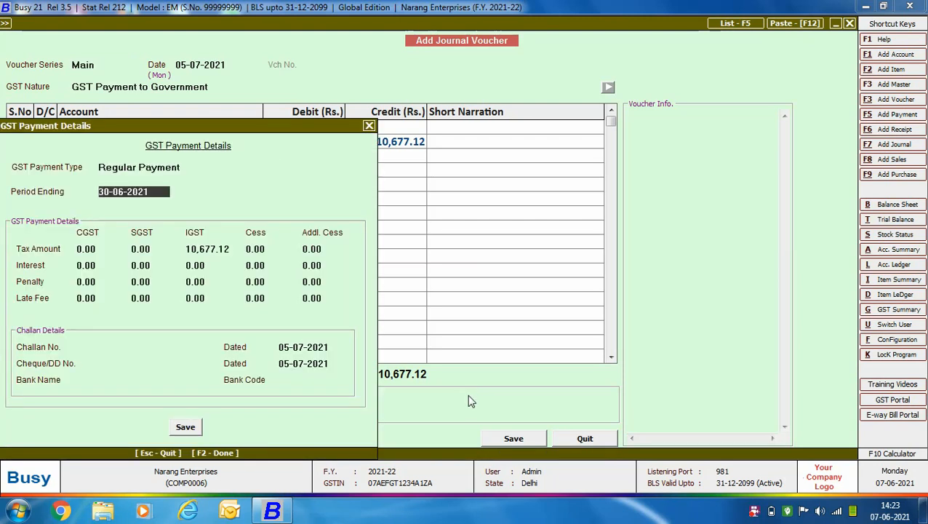
pyautogui.press('Return')
pyautogui.press('Return')
pyautogui.press('Return')
pyautogui.press('Return')
pyautogui.press('Return')
pyautogui.press('Return')
pyautogui.press('Return')
pyautogui.press('Return')
pyautogui.press('Return')
pyautogui.press('Return')
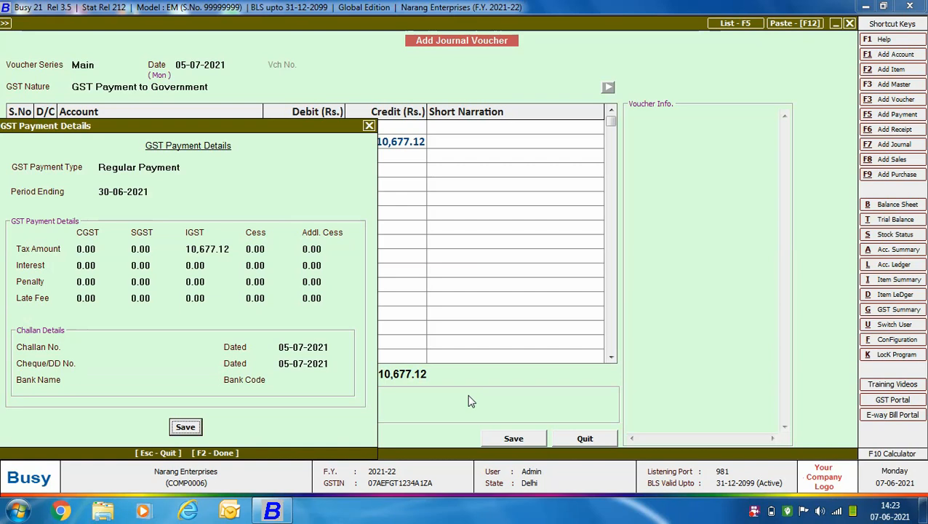
pyautogui.press('Return')
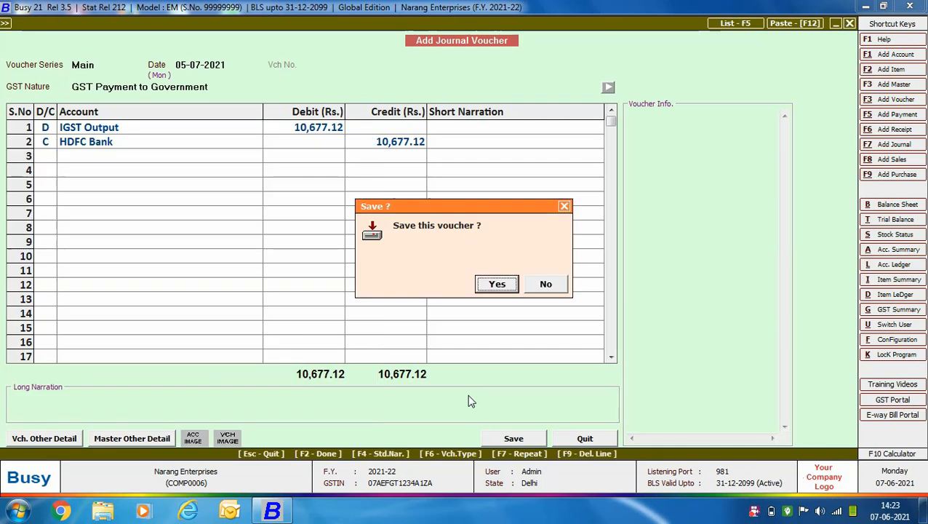
pyautogui.press('Return')
# - Rerun the GST Summary for 01-04-2021 to 05-07-2021 and examine its tax payable and payment details
pyautogui.press('Escape')
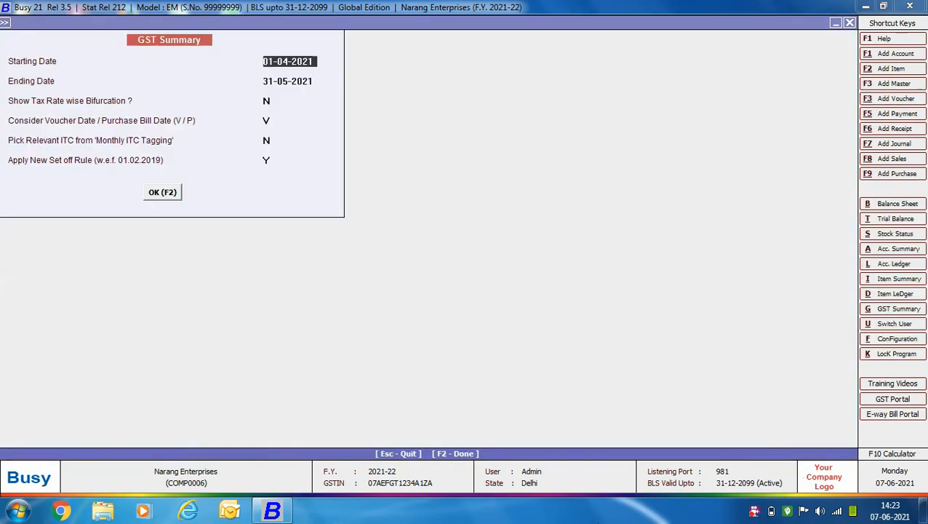
pyautogui.press('Return')
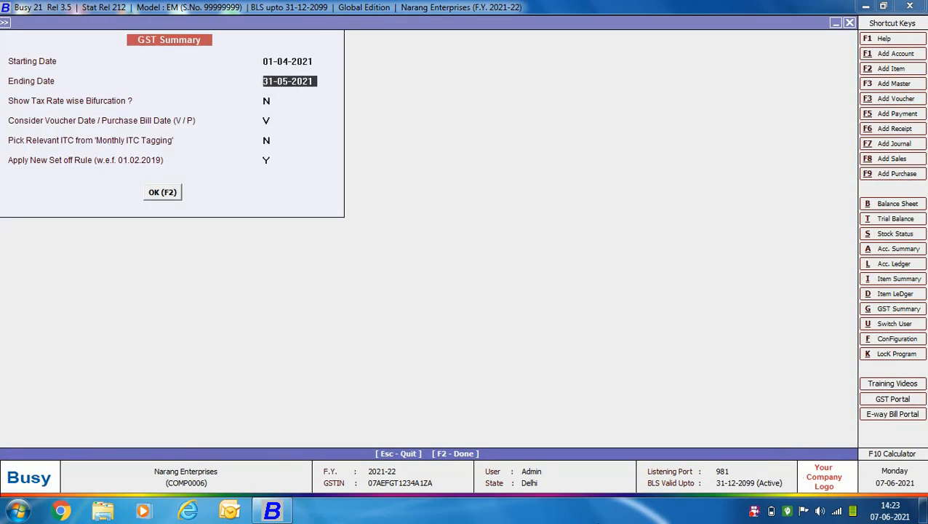
pyautogui.write('05-07')
pyautogui.press('Return')
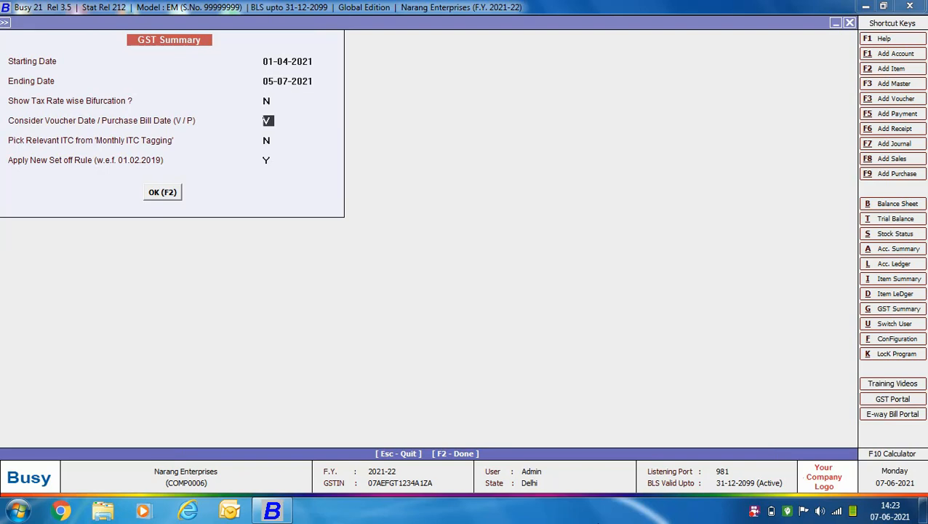
pyautogui.press('Return')
pyautogui.press('Return')
pyautogui.press('Return')
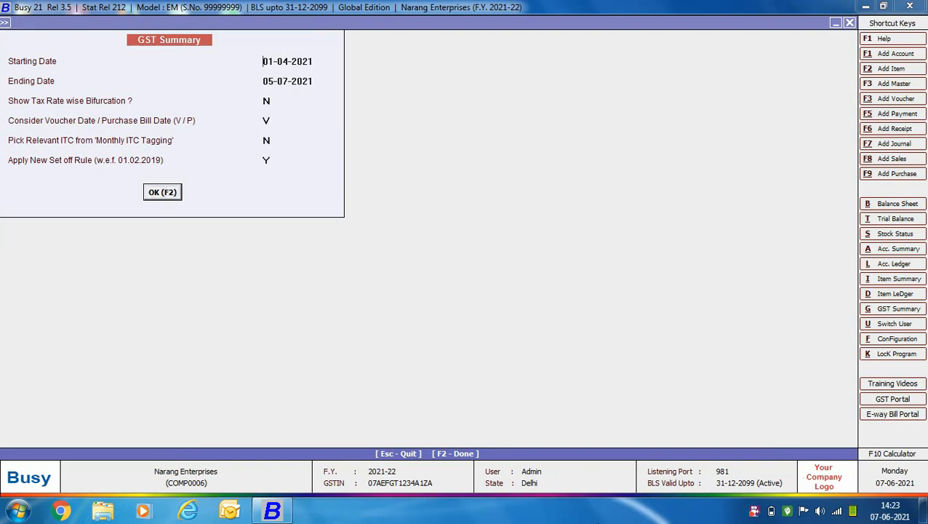
pyautogui.press('F2')
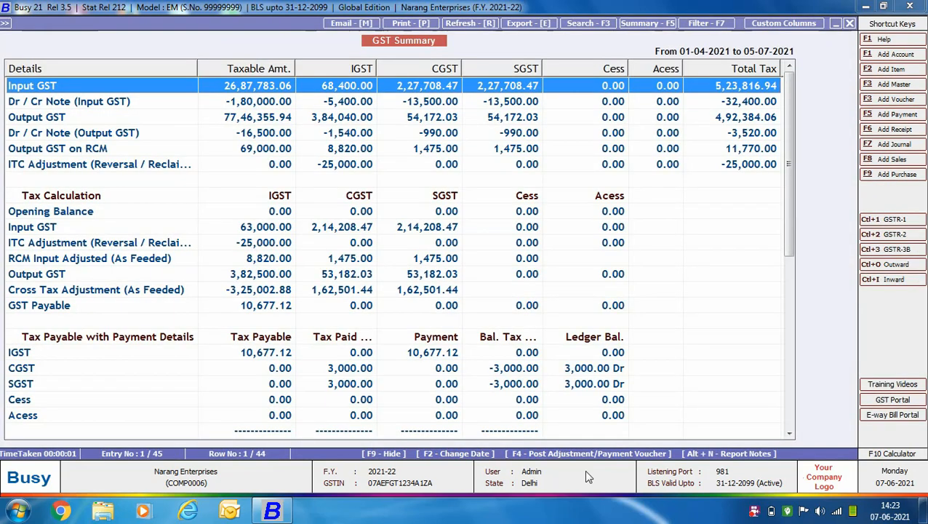
pyautogui.scroll(-3, 582, 429)
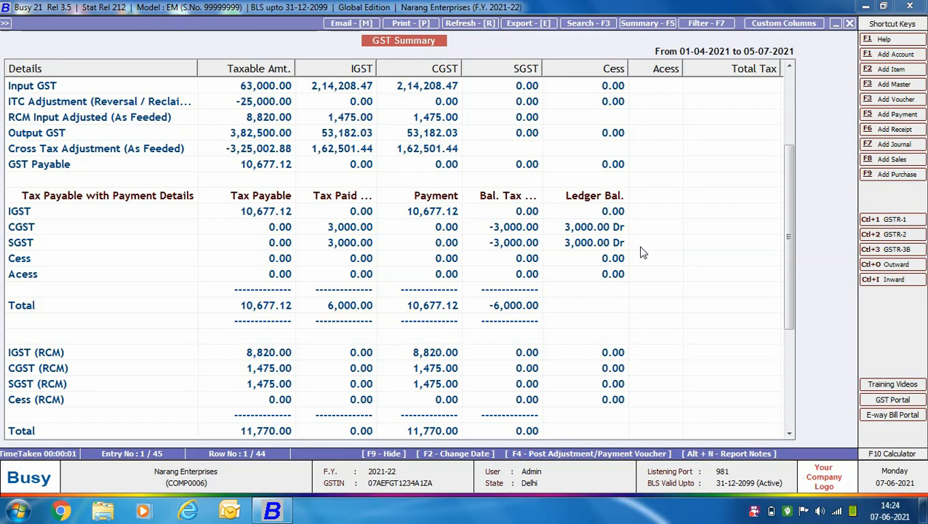
# - Close the GST Summary report and its date options, returning to the list of GST reports
pyautogui.press('Escape')
pyautogui.press('Escape')
pyautogui.press('Escape')
pyautogui.press('Escape')
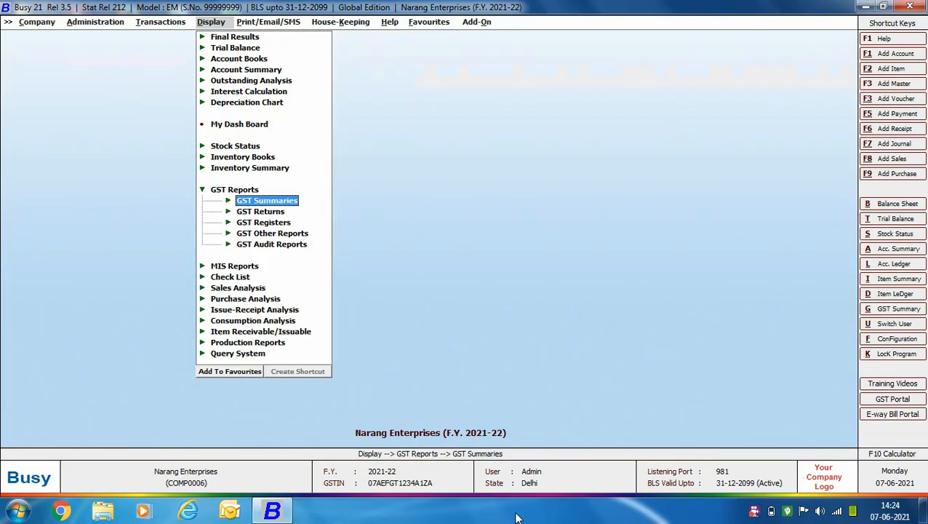